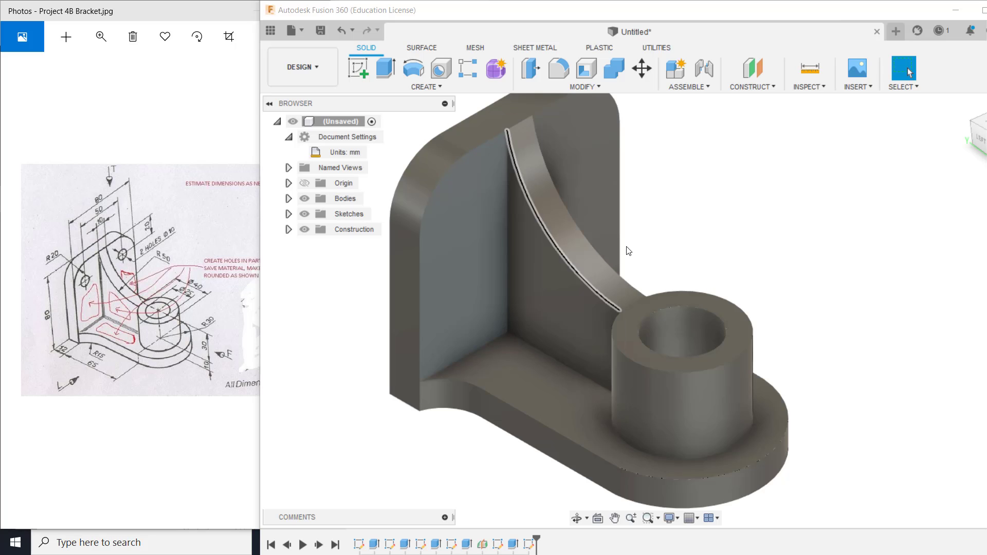
Start a sketch on the front face of the bracket's upright plate and show it sliced at the sketch plane.
scroll(597, 244, up, 1)
scroll(593, 239, down, 4)
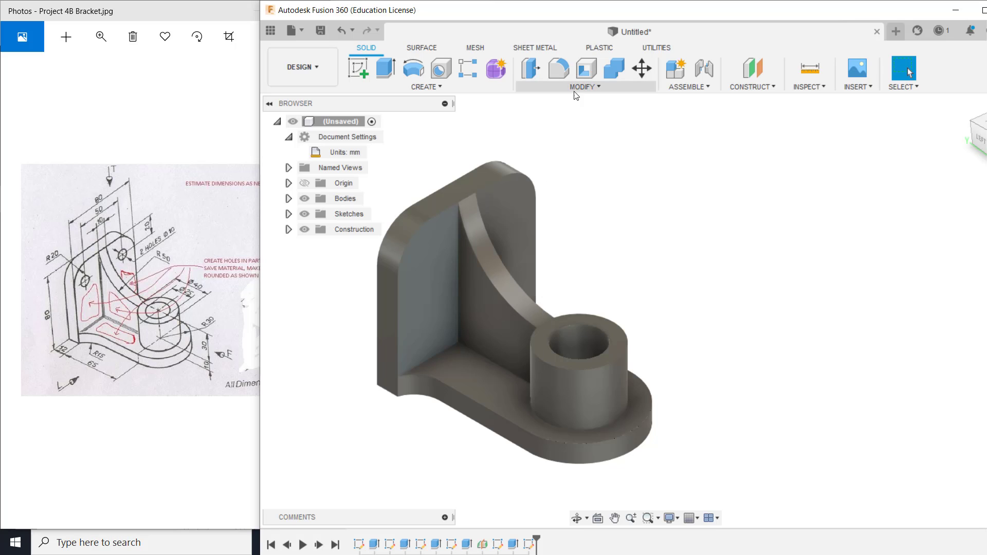
click(356, 69)
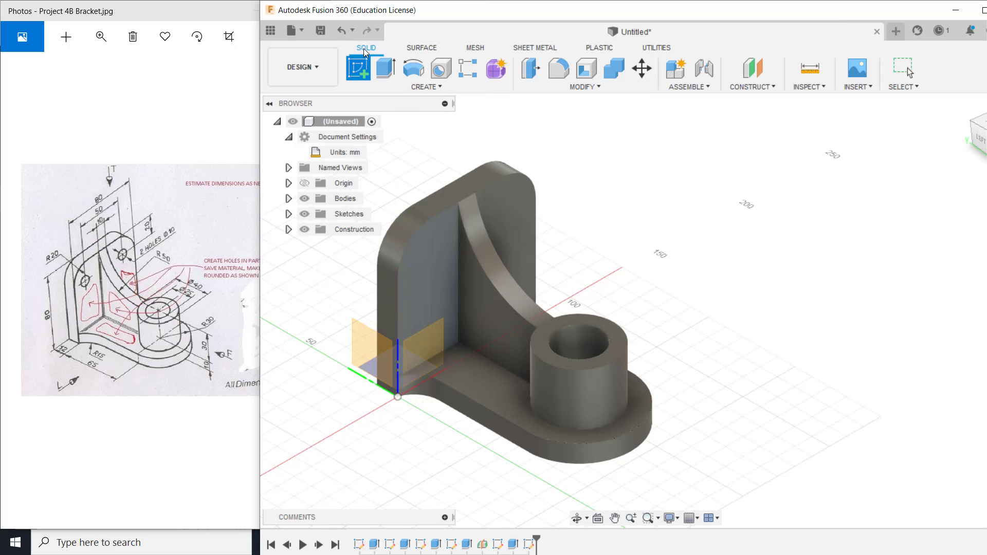
click(421, 272)
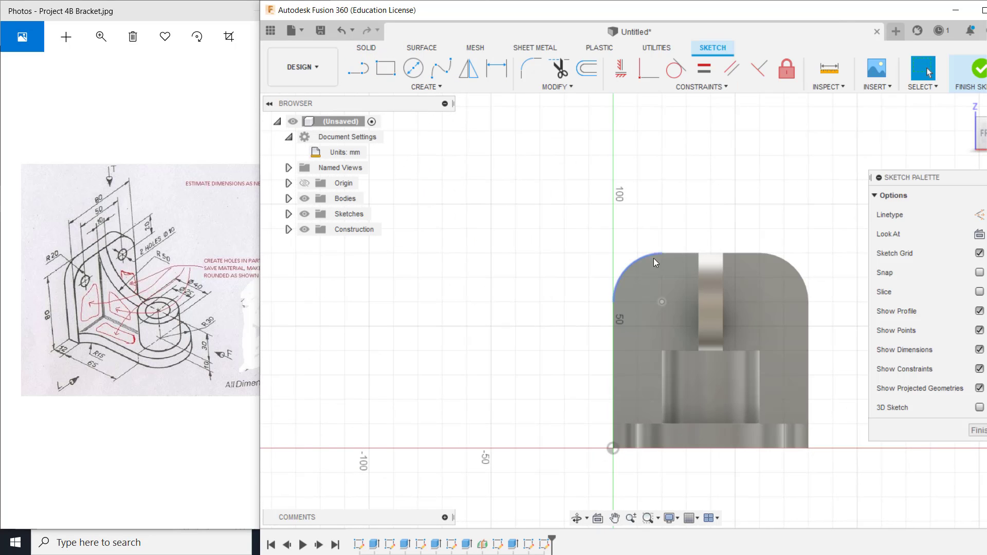
middle_drag(668, 205, 495, 177)
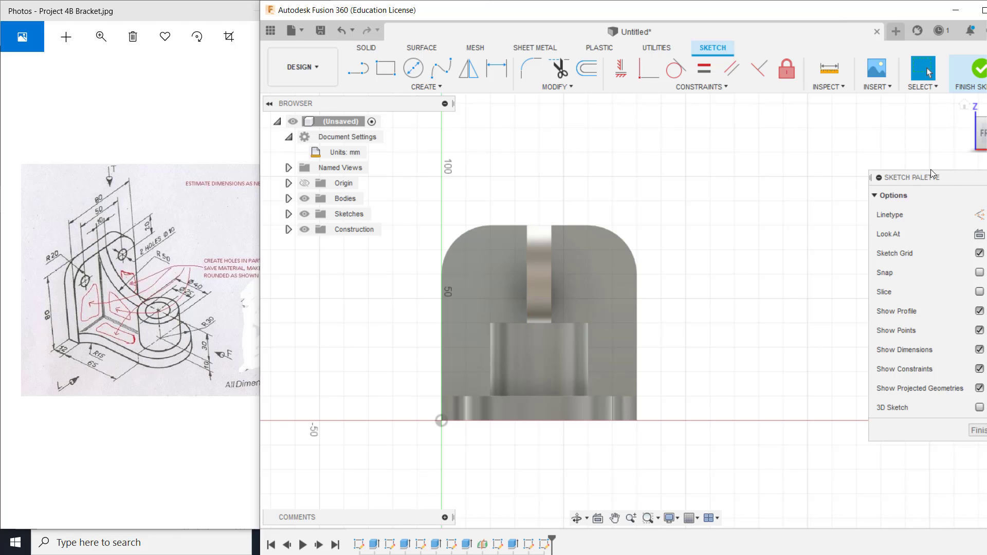
drag(955, 176, 822, 157)
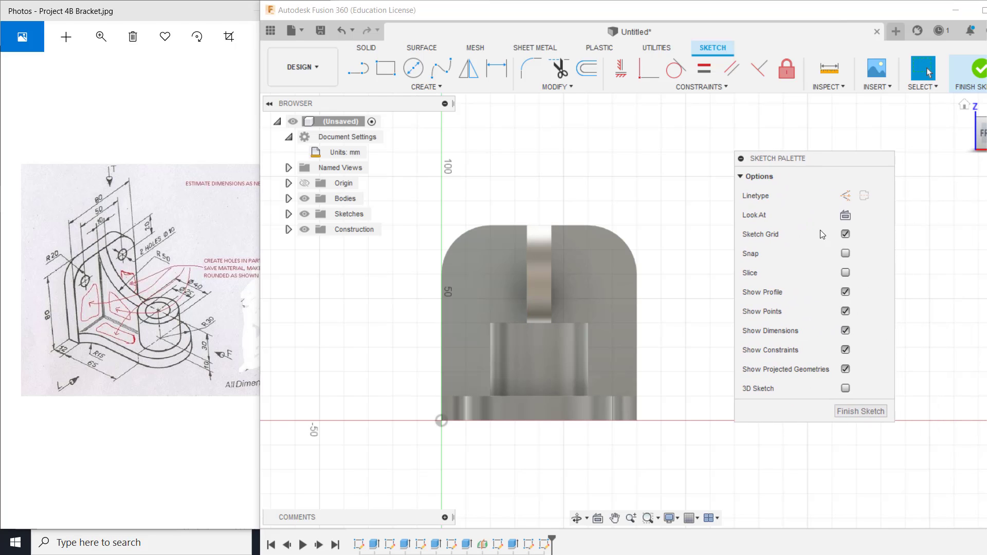
click(846, 274)
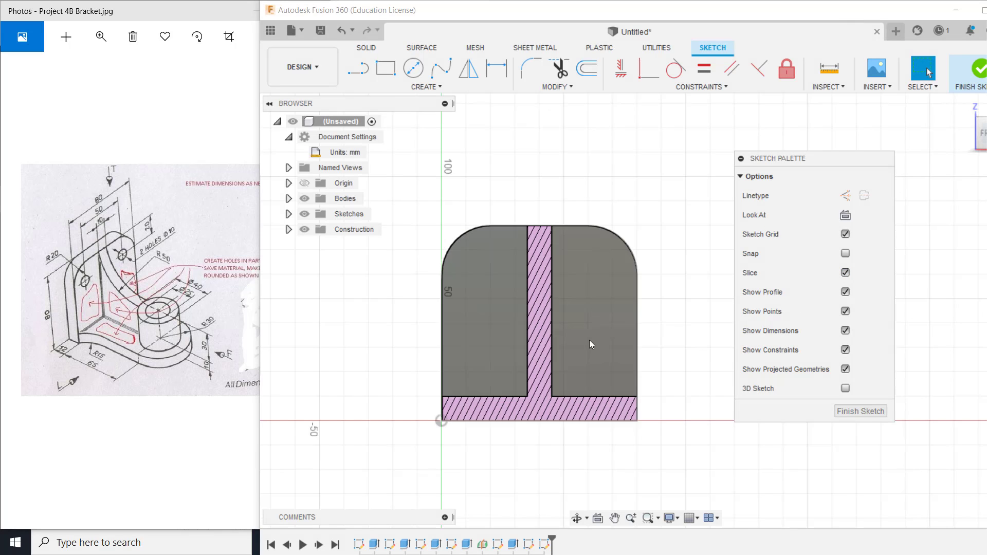
scroll(502, 318, down, 2)
scroll(496, 309, up, 3)
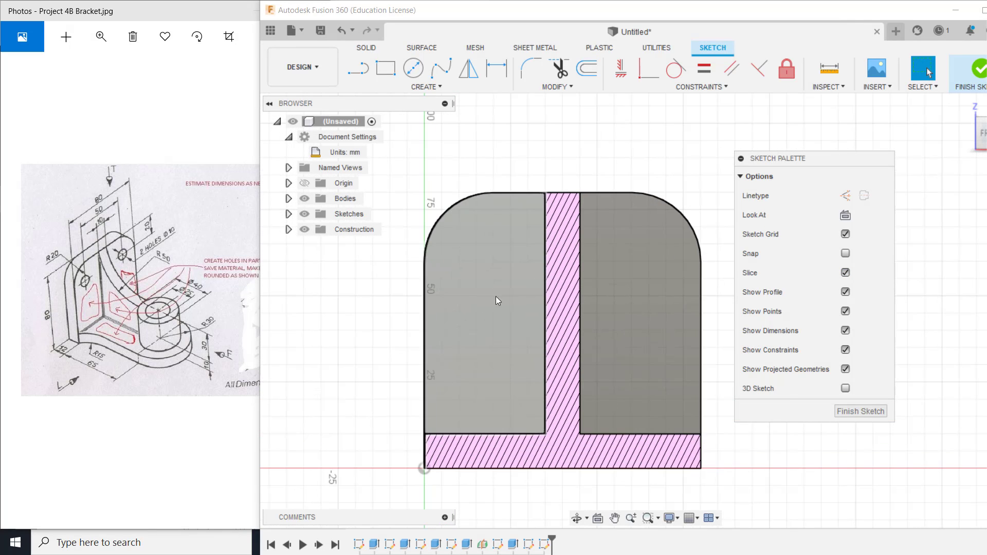
click(848, 275)
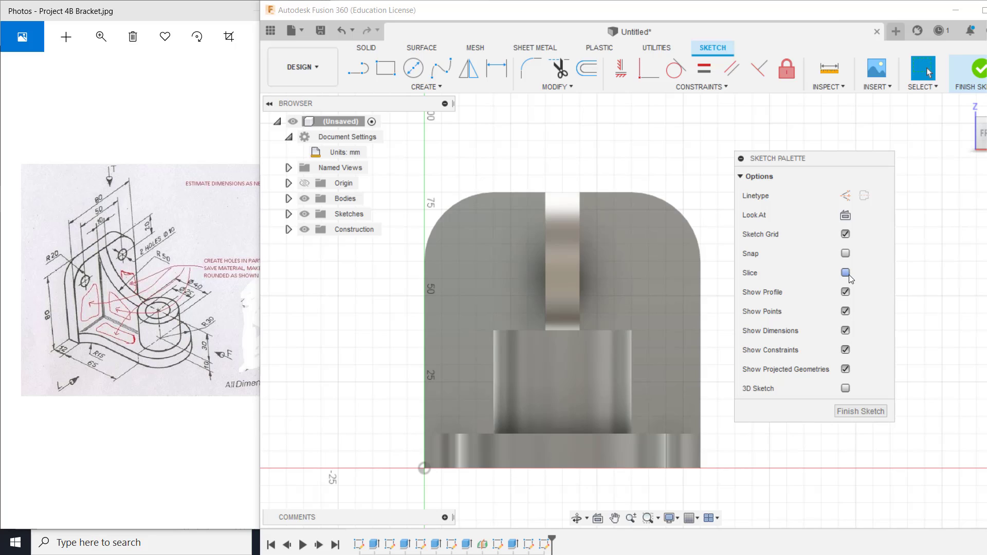
click(849, 274)
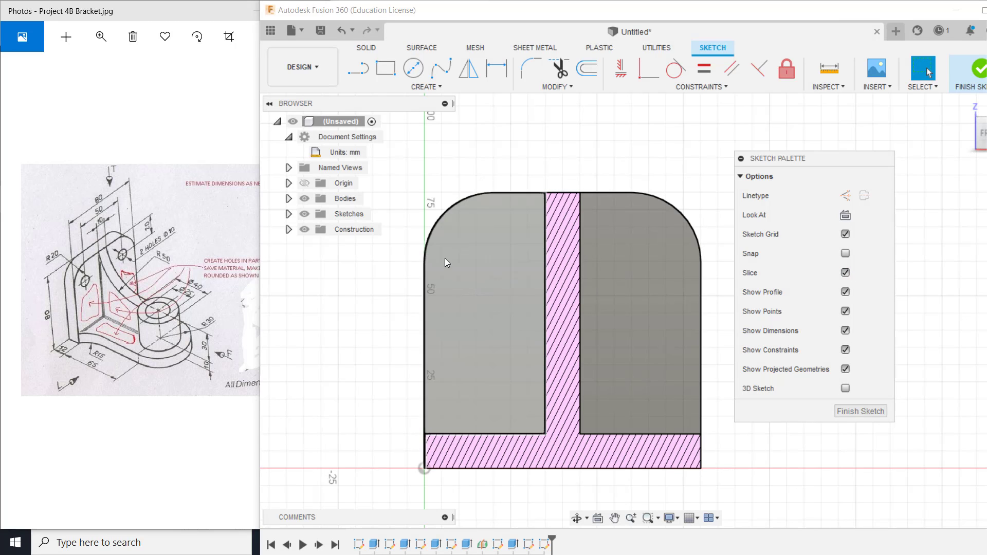
Sketch a circle on the upright plate in the area left of the rib and set its diameter to 20 mm.
click(413, 67)
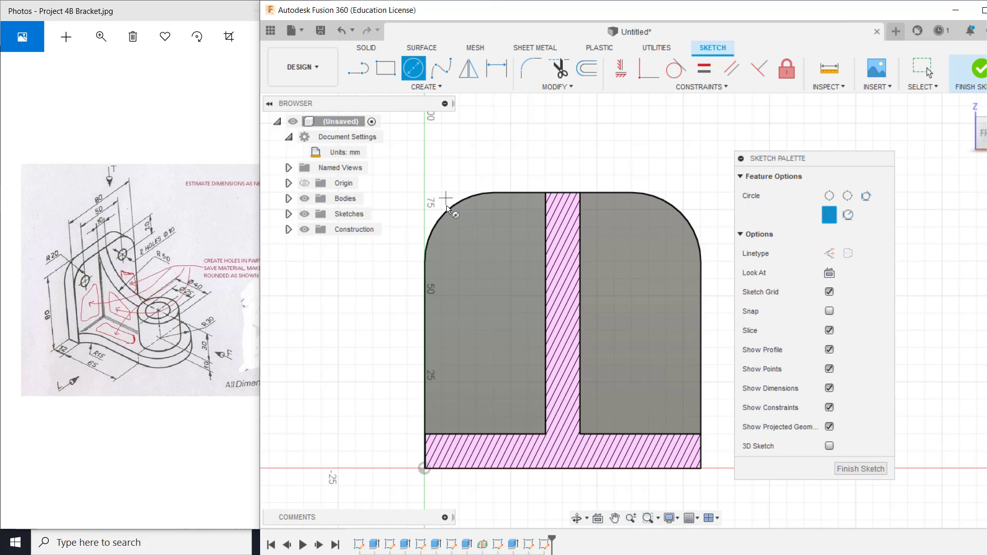
click(489, 268)
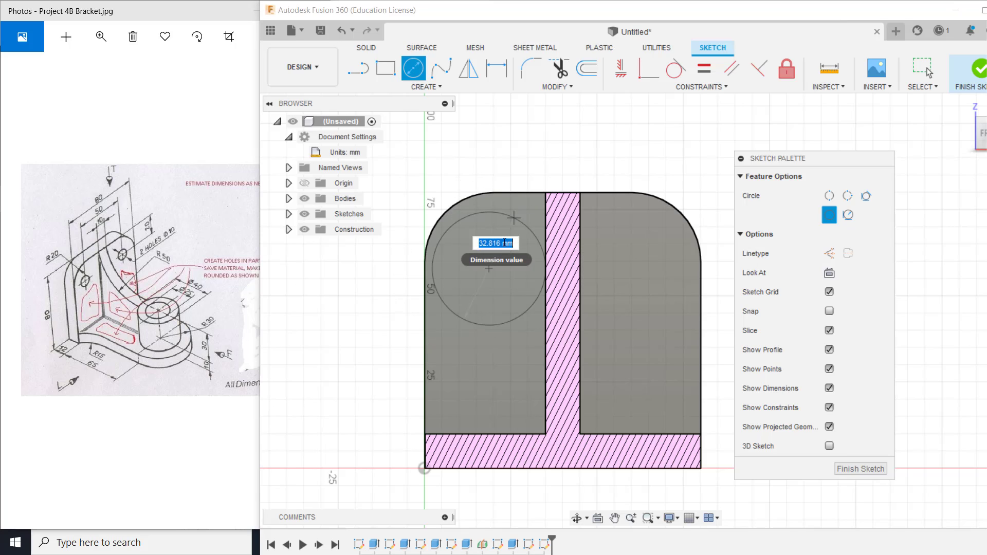
text(40)
key(Return)
key(Escape)
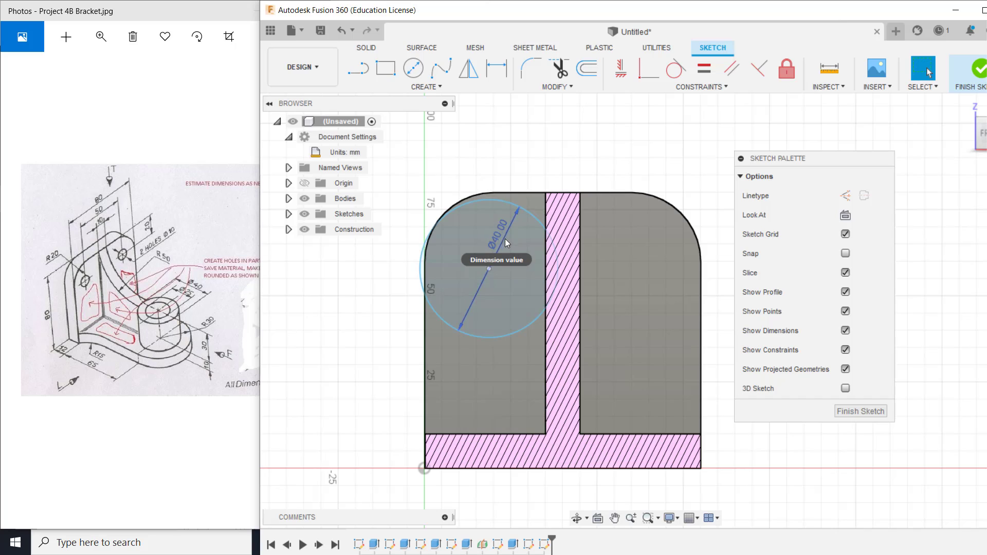
double_click(501, 237)
text(20)
key(Return)
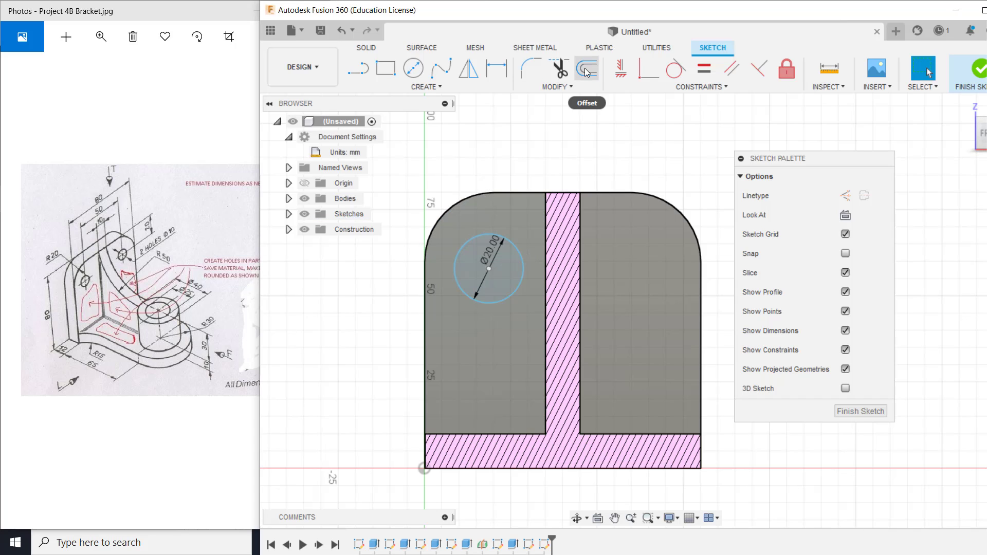
Dimension the circle's centre 20 mm below the plate's top edge.
click(496, 68)
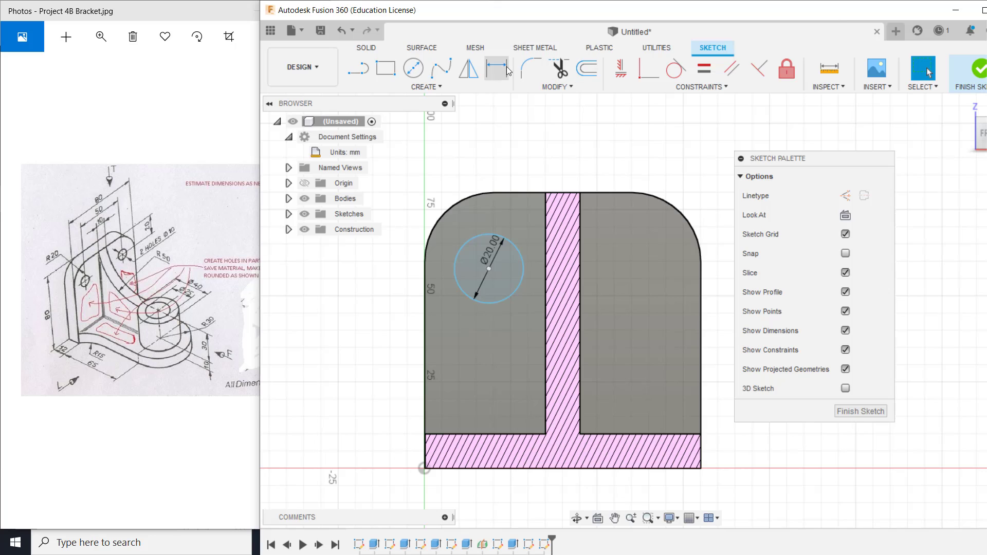
click(506, 240)
click(494, 193)
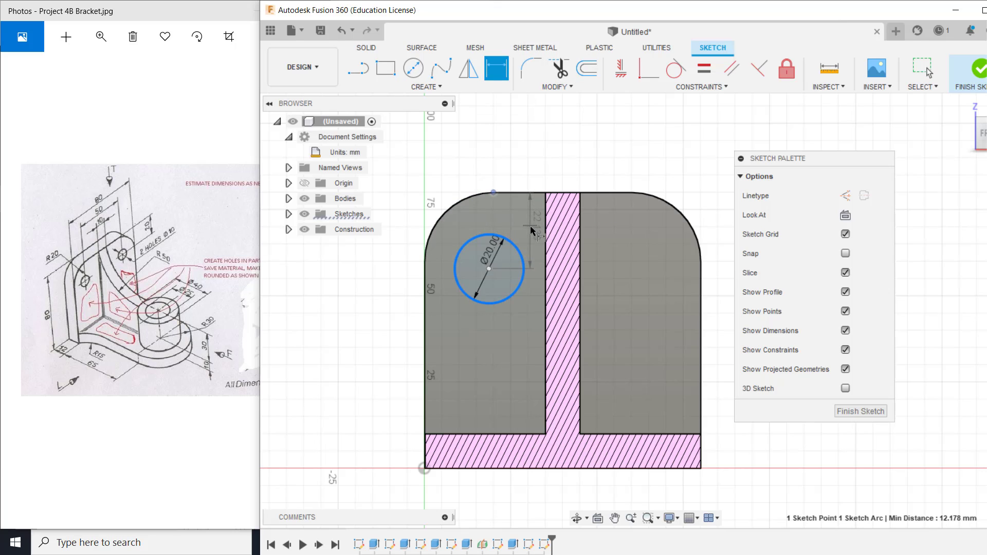
click(533, 232)
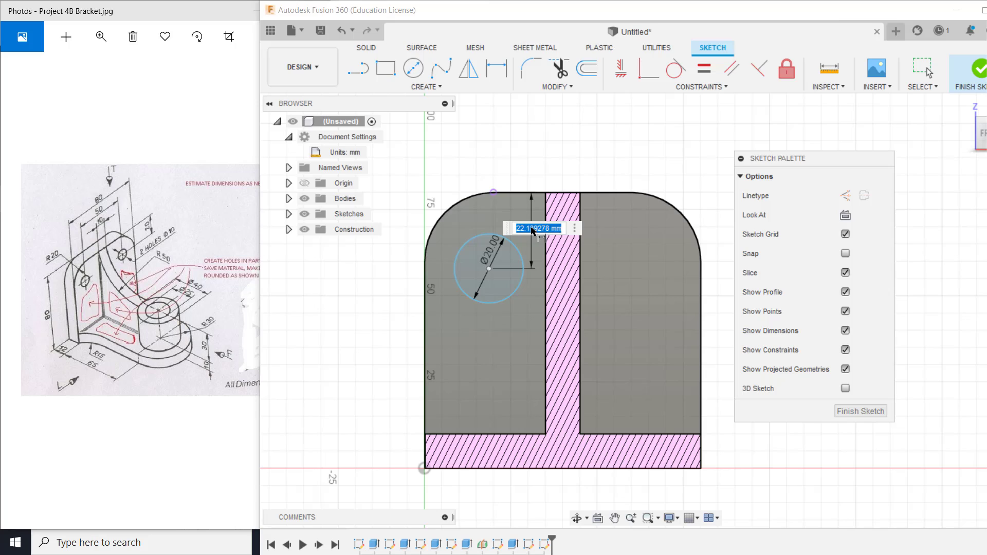
text(20)
key(Return)
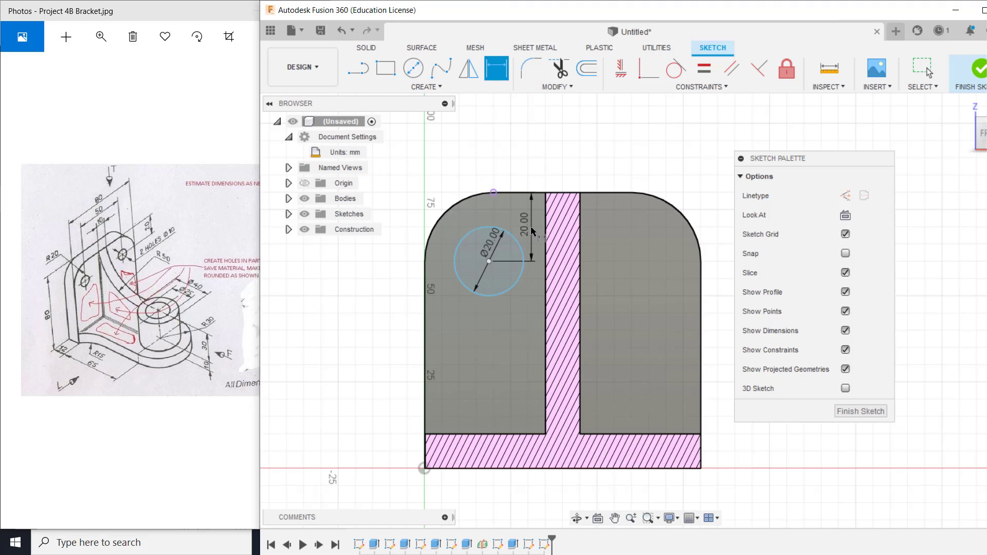
Dimension the circle's centre 20 mm from the plate's left edge.
click(427, 278)
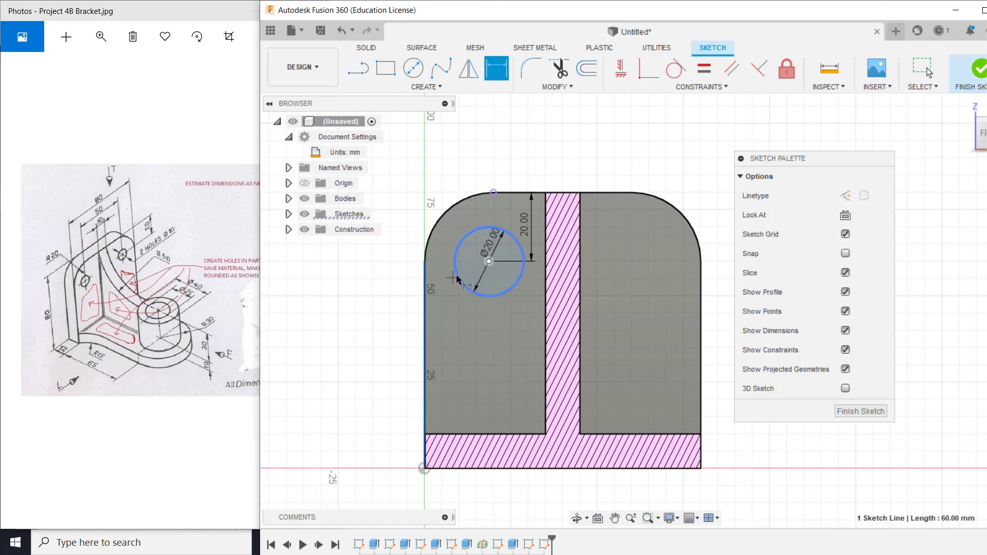
click(457, 279)
click(440, 267)
text(20)
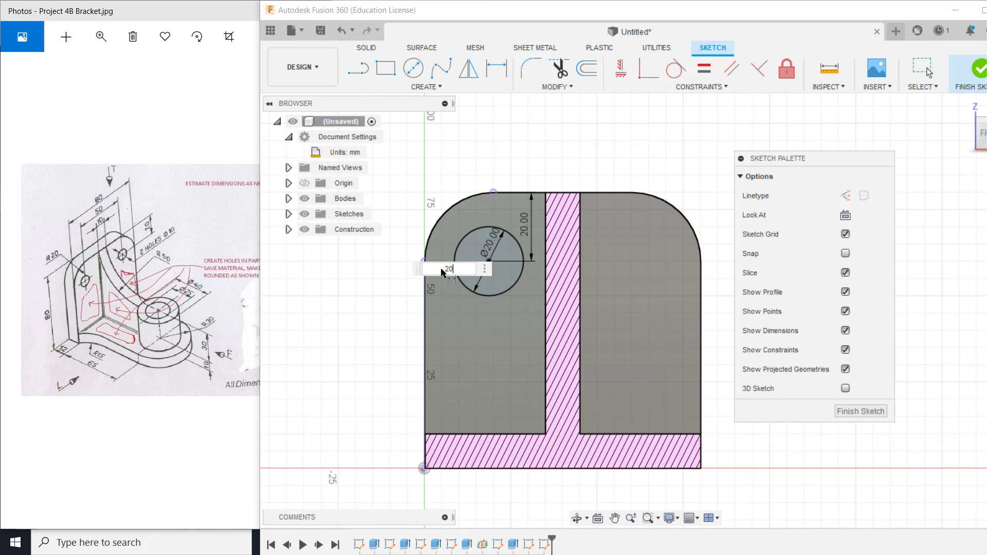
key(Return)
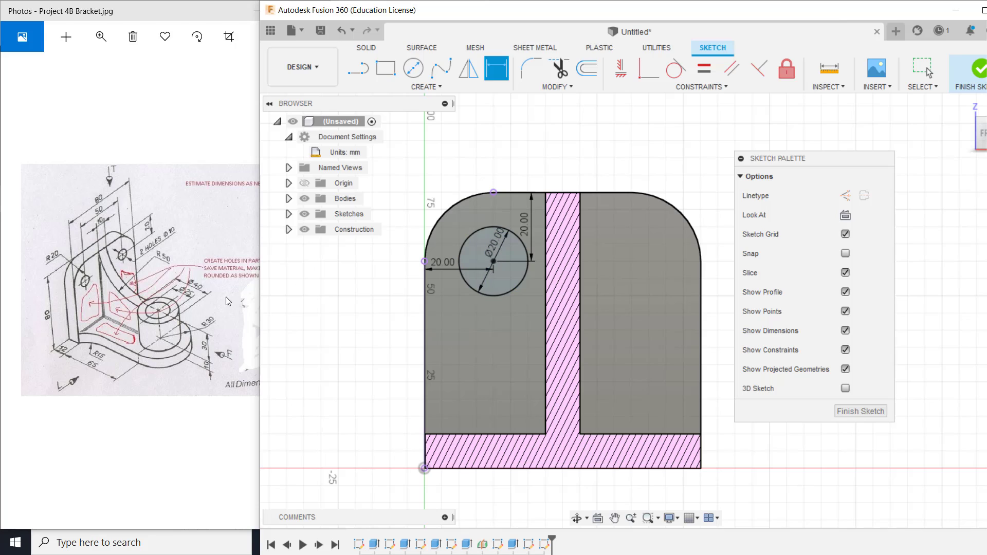
key(Escape)
Set the circle's diameter to 10 mm and delete its horizontal dimension from the plate's left edge.
double_click(496, 244)
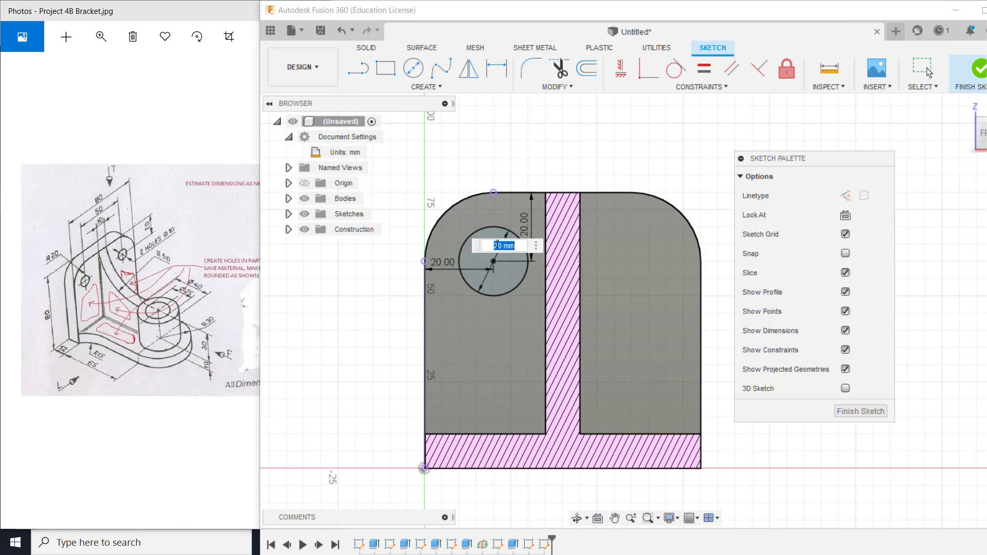
text(10)
key(Return)
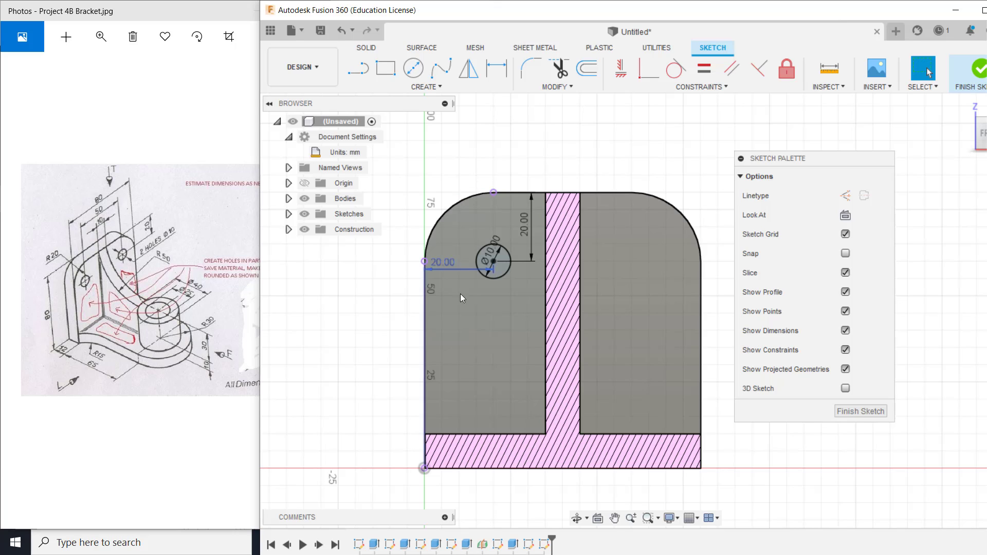
click(459, 269)
key(Delete)
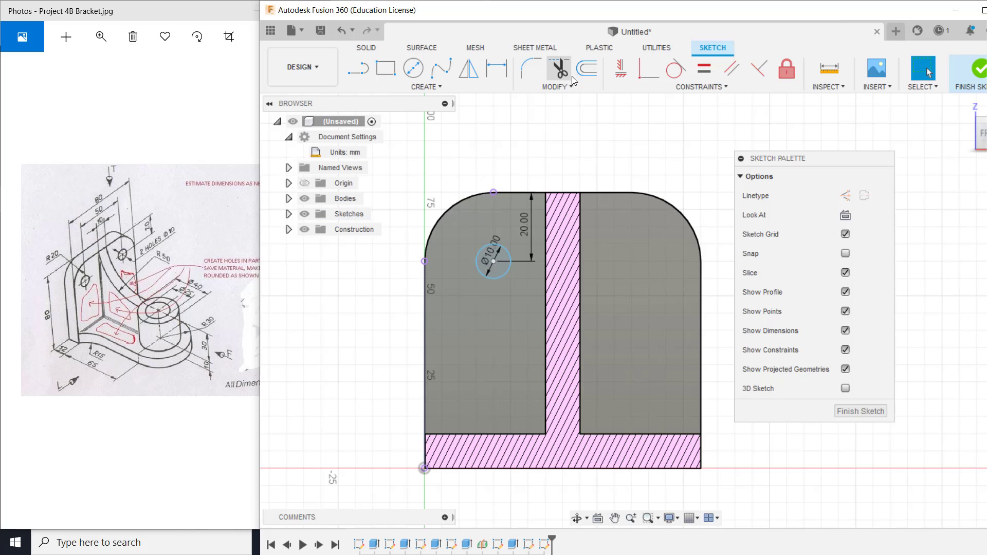
click(586, 68)
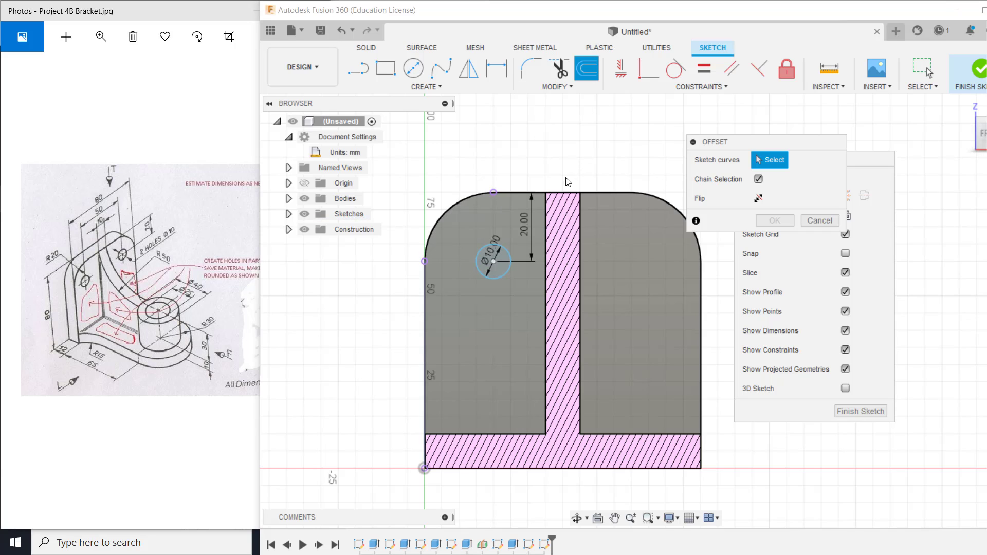
click(496, 277)
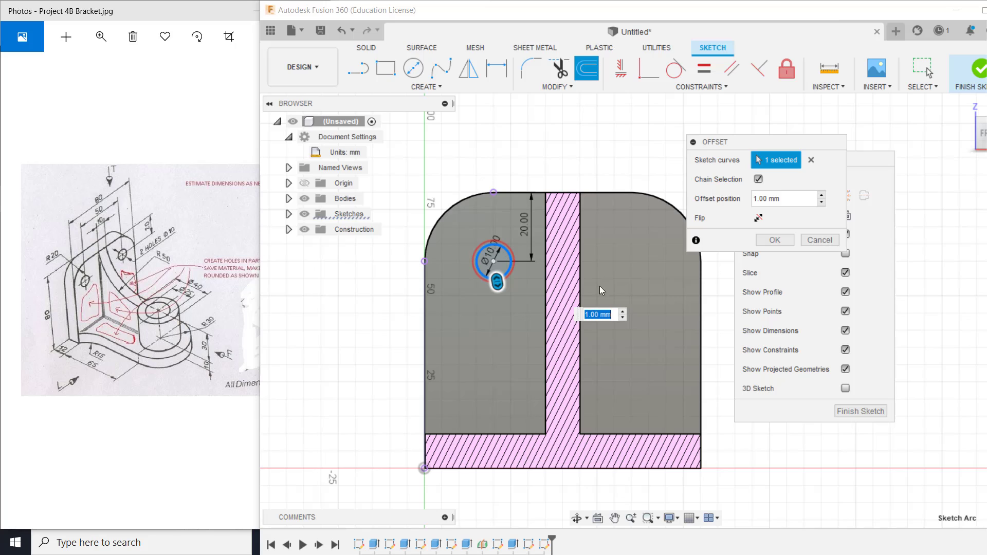
key(Escape)
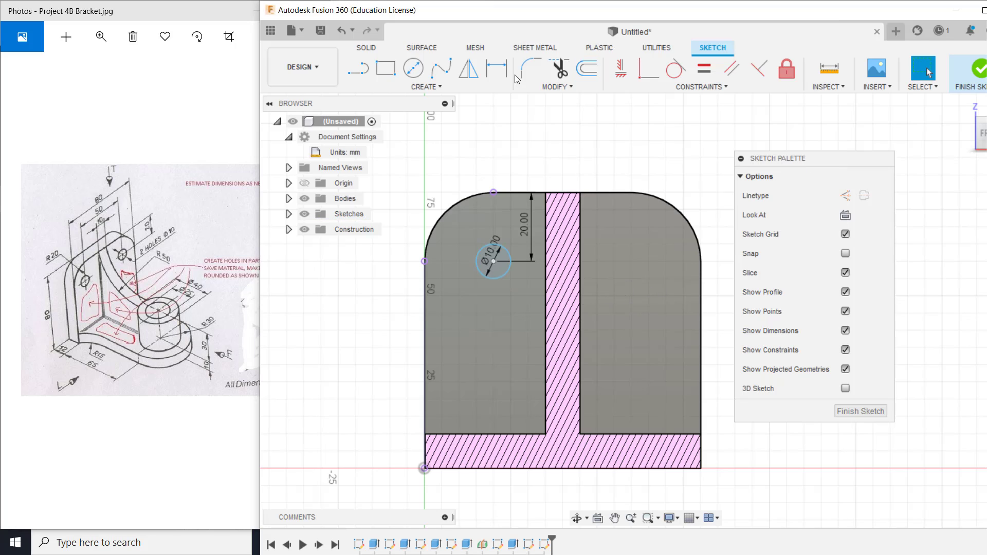
Try to dimension the circle from the plate's right edge.
click(496, 68)
click(506, 249)
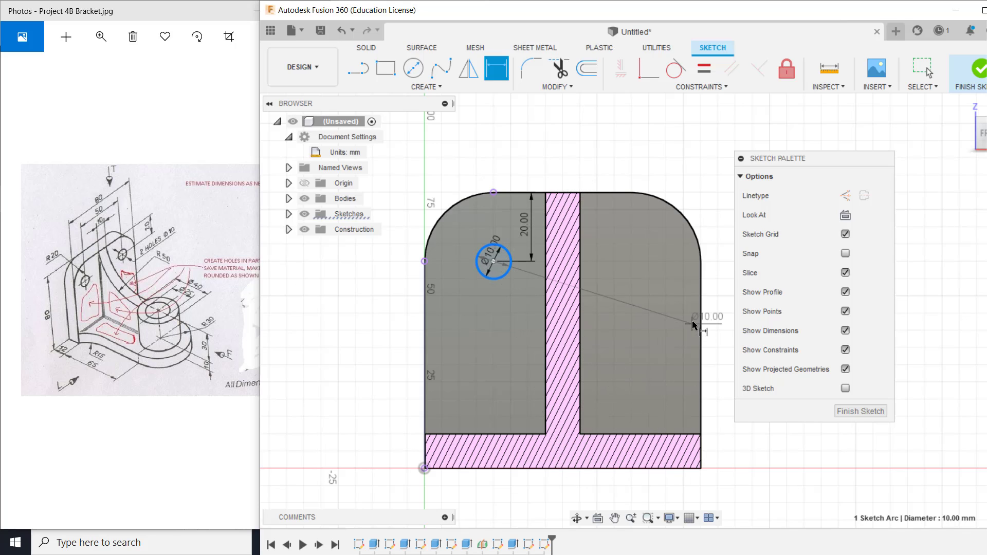
click(701, 318)
key(Escape)
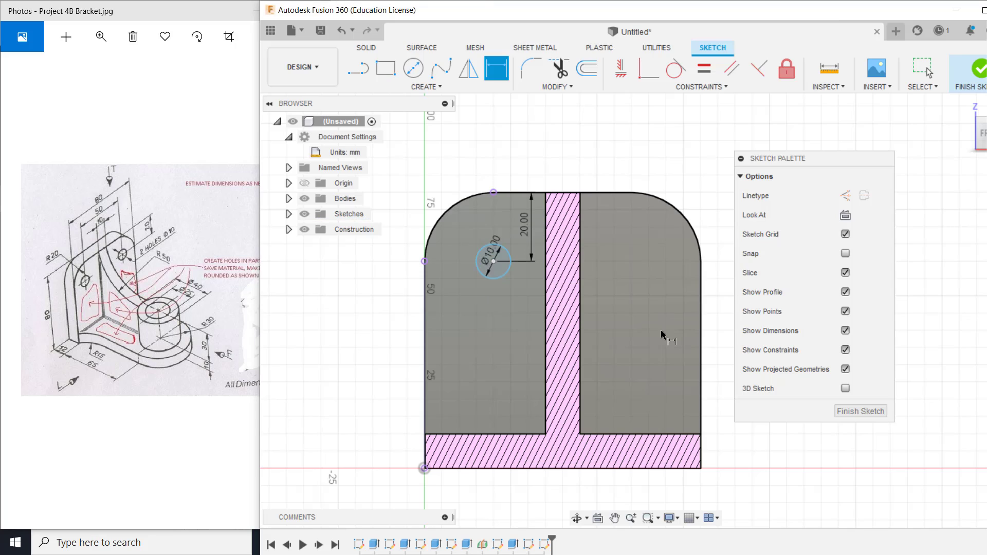
key(Escape)
Try to project the plate's top edge into the sketch.
click(423, 87)
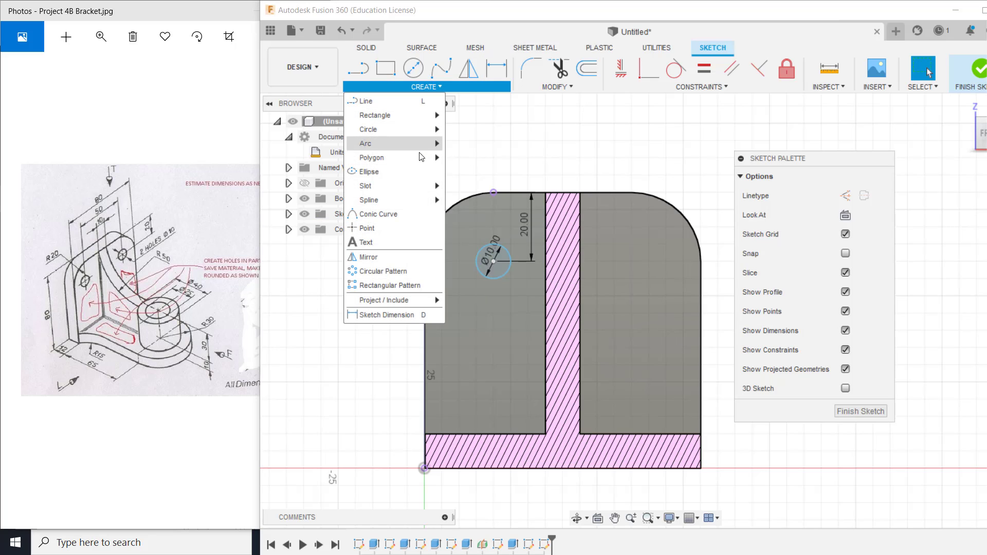
mouse_move(396, 301)
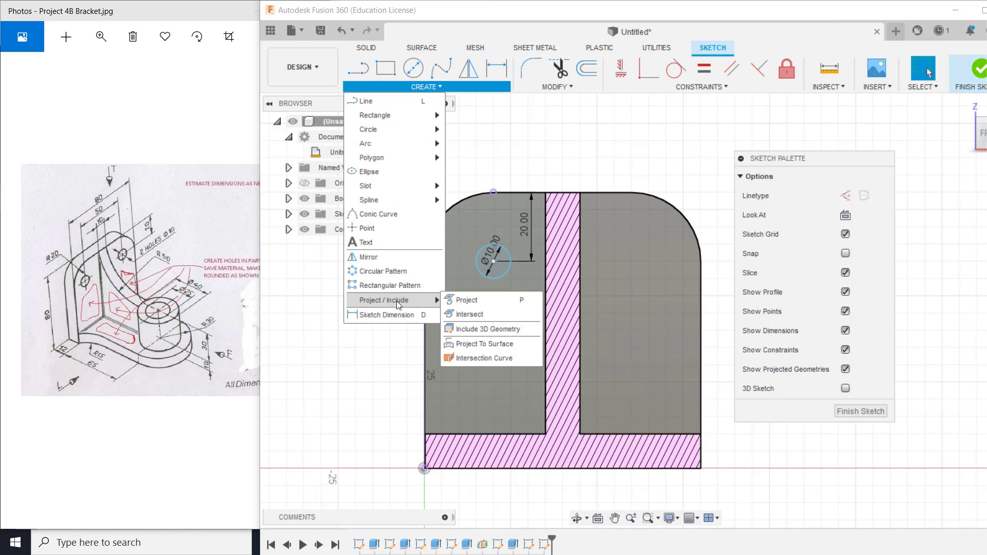
click(469, 299)
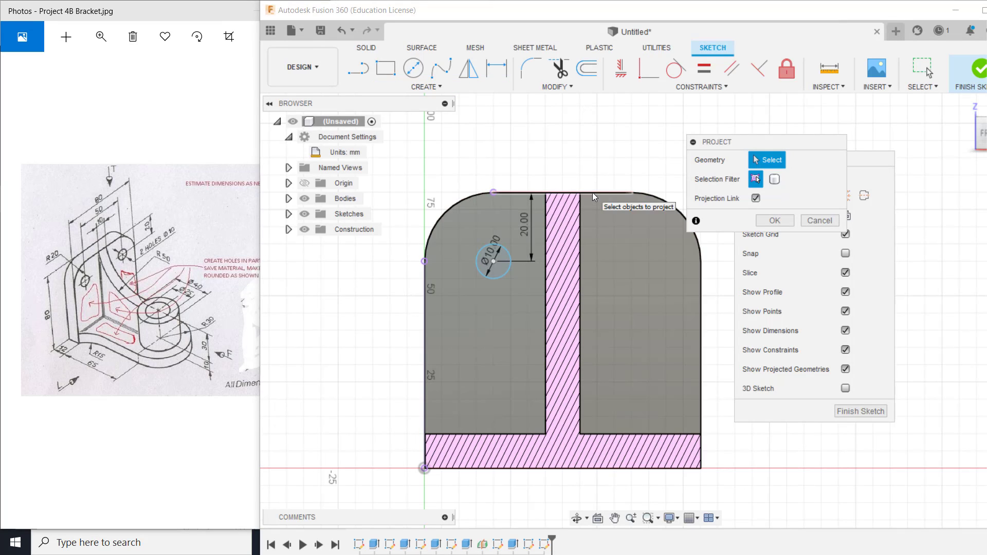
click(591, 193)
click(498, 72)
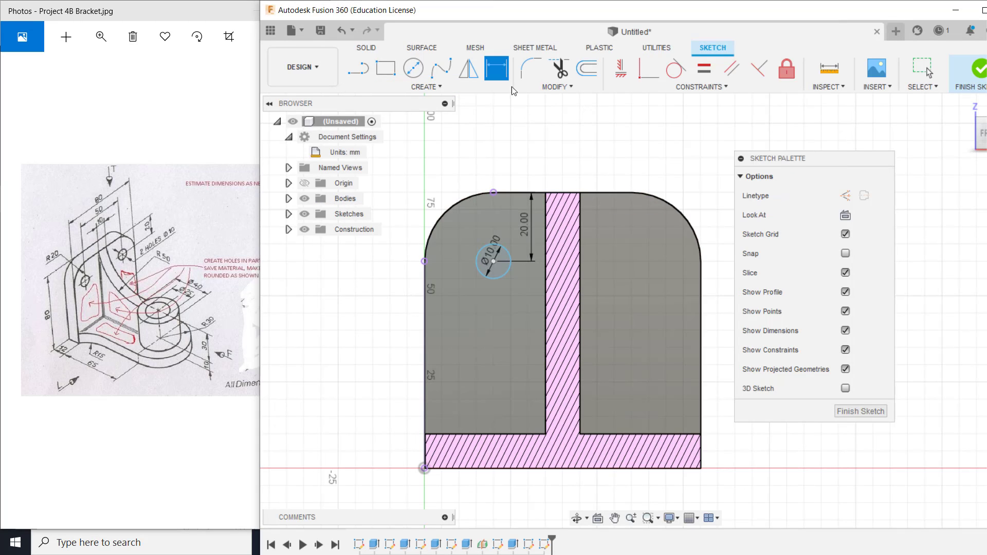
click(507, 275)
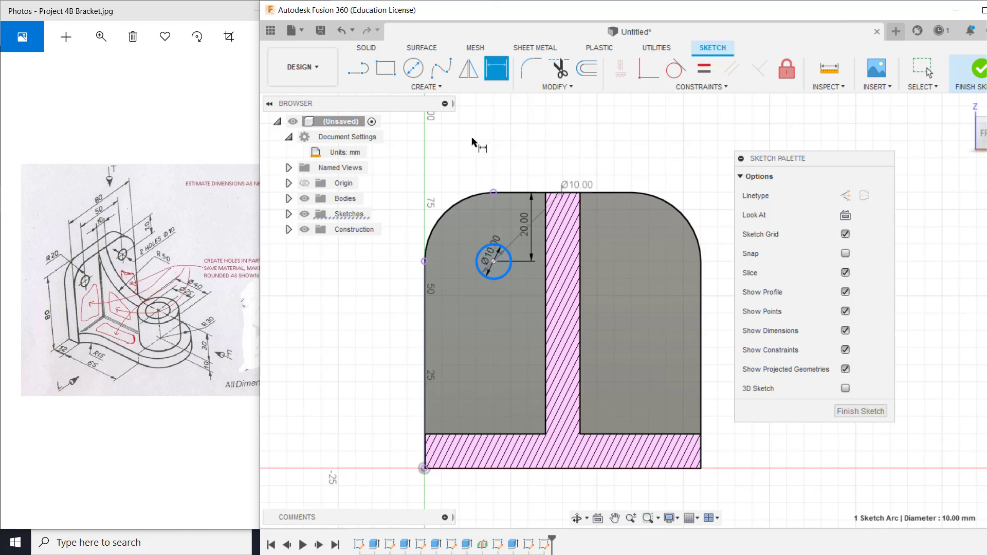
key(Escape)
click(359, 68)
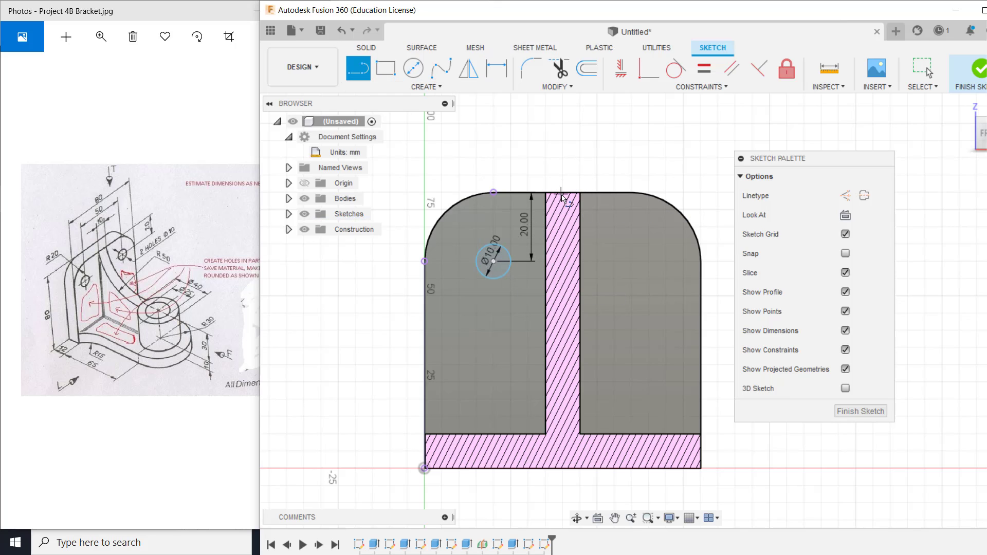
key(Escape)
Project the plate's straight top edge into the sketch.
click(435, 87)
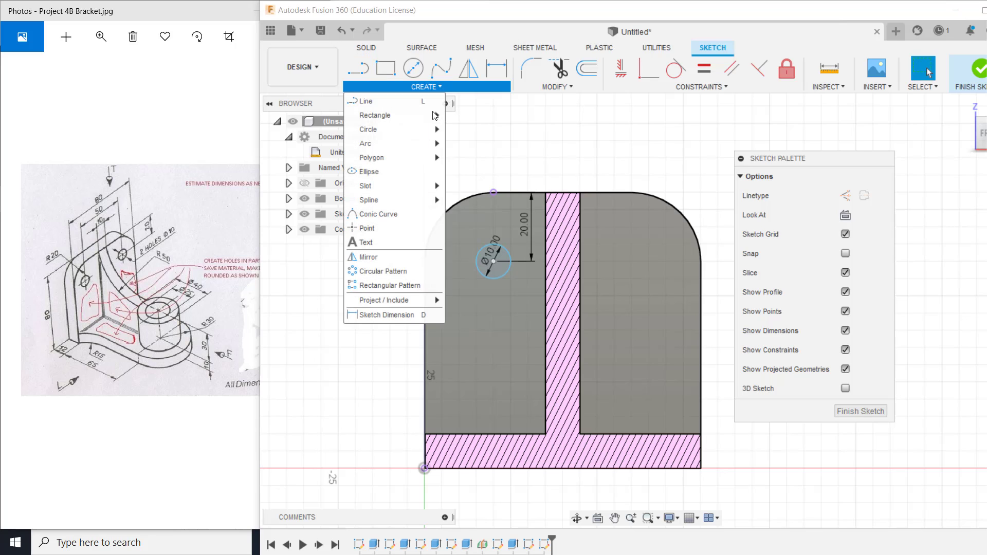
mouse_move(398, 301)
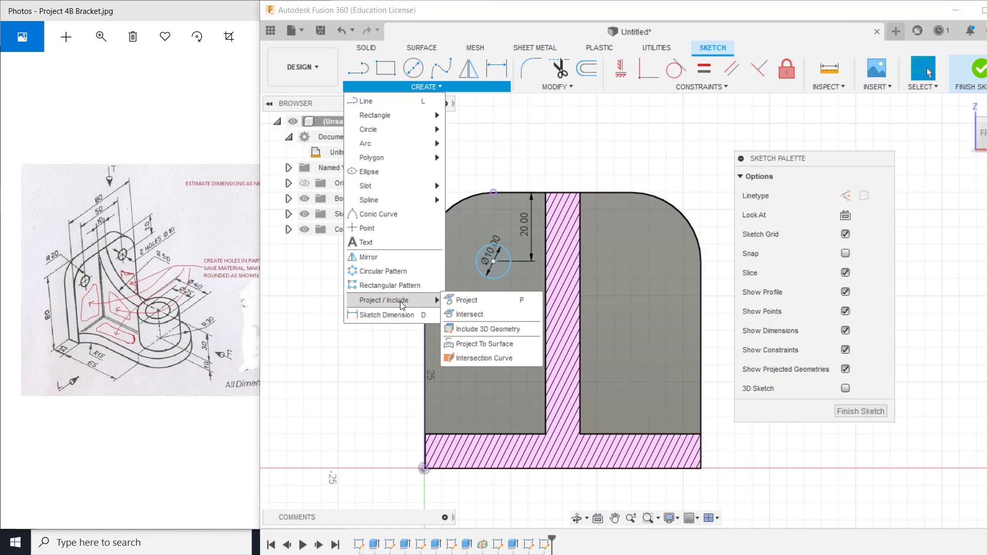
click(468, 301)
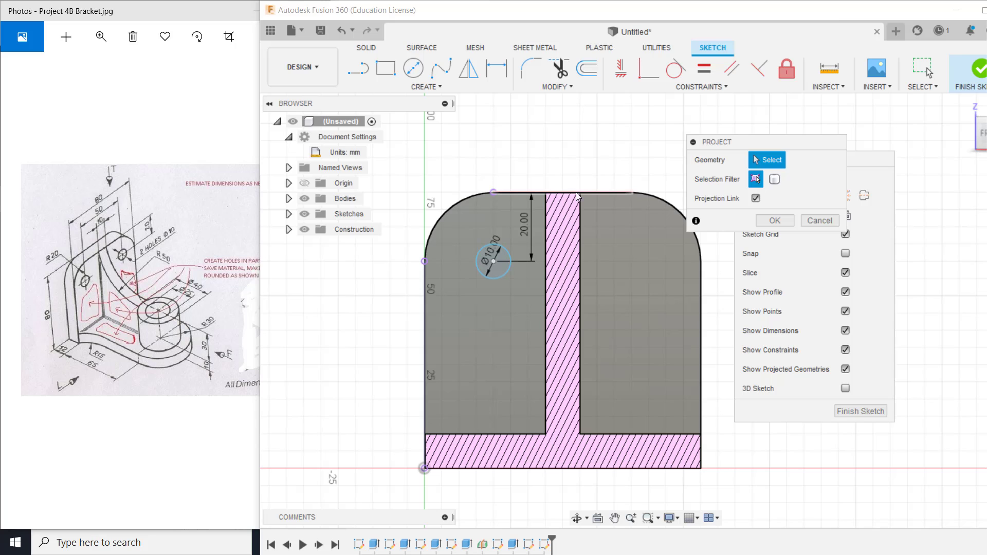
click(591, 193)
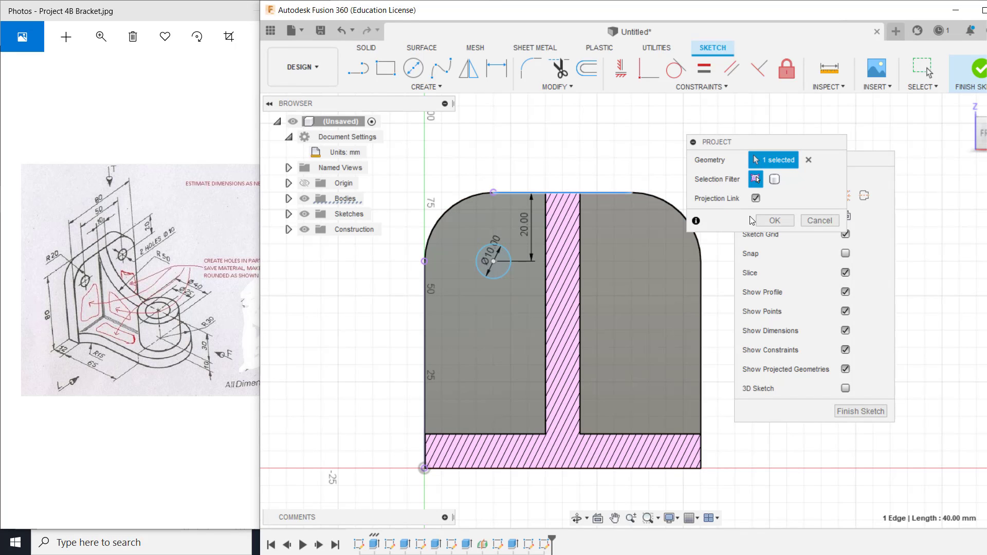
click(771, 221)
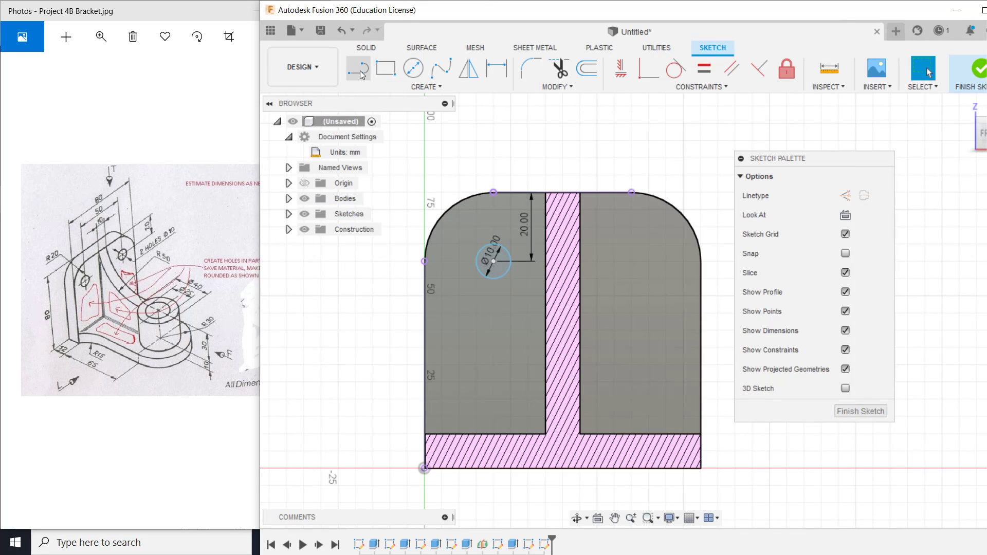
Draw a vertical line about 6 mm long upward from the midpoint of the plate's top edge.
click(363, 75)
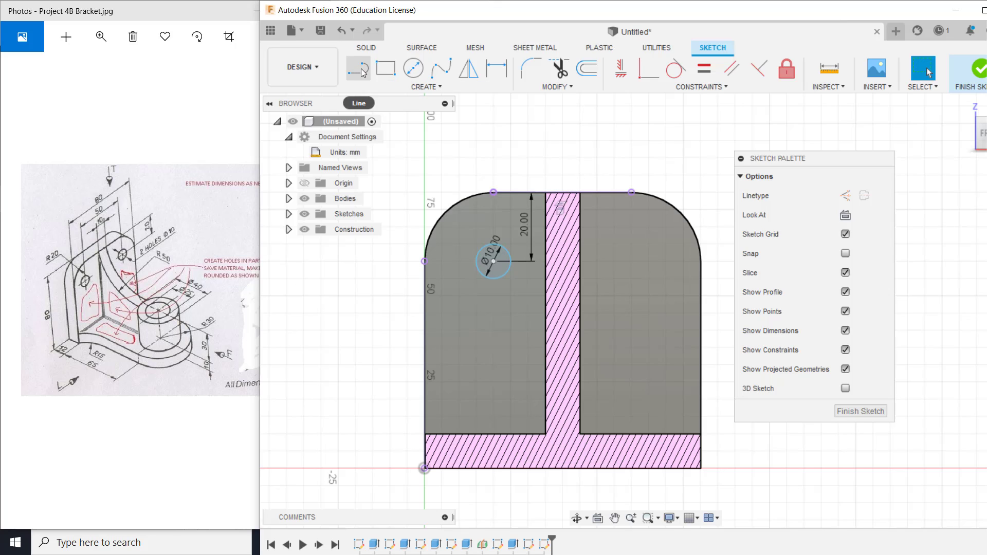
click(564, 193)
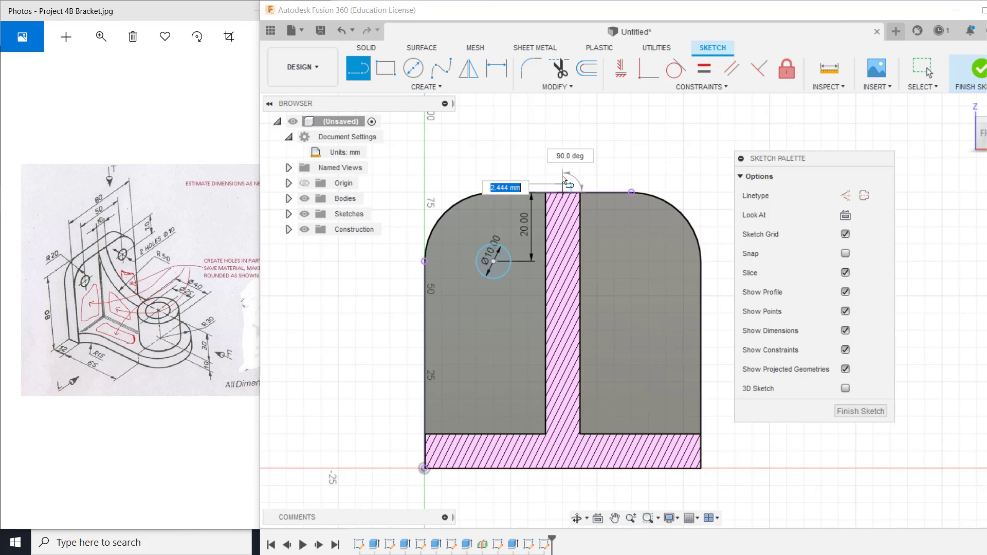
click(563, 171)
key(Escape)
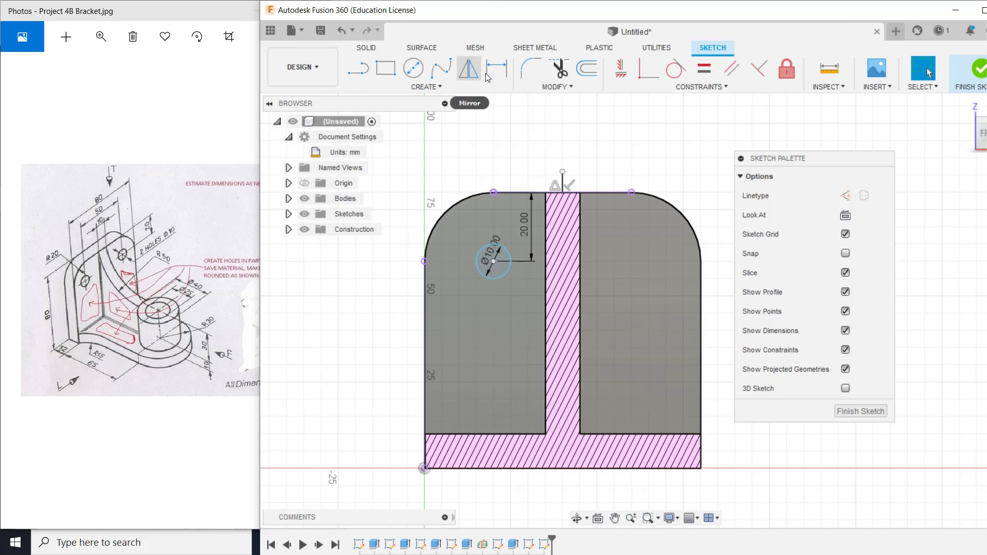
Dimension the circle's centre horizontally from the short vertical centre line and set the distance to 25 mm.
key(d)
click(563, 172)
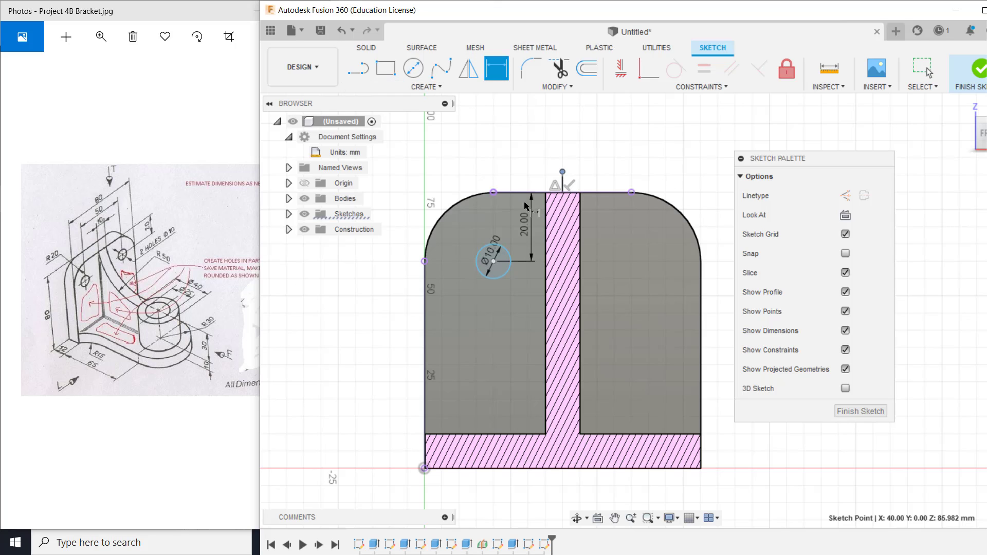
click(501, 245)
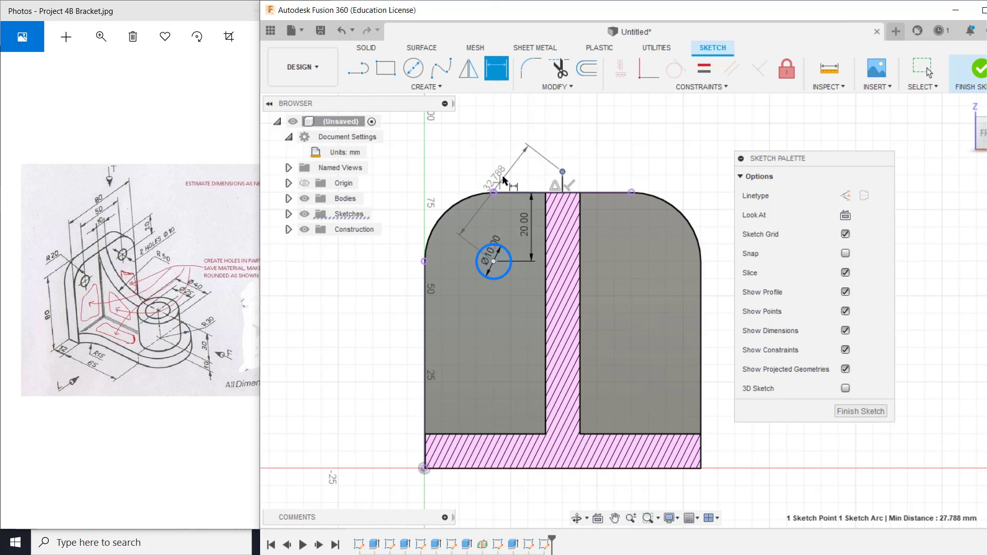
click(528, 160)
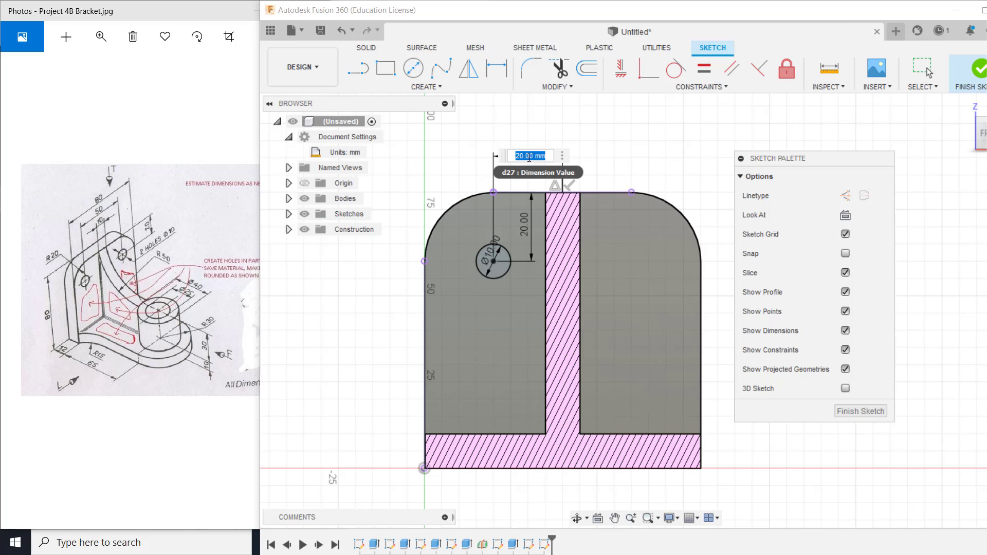
key(BackSpace)
text(25)
key(Return)
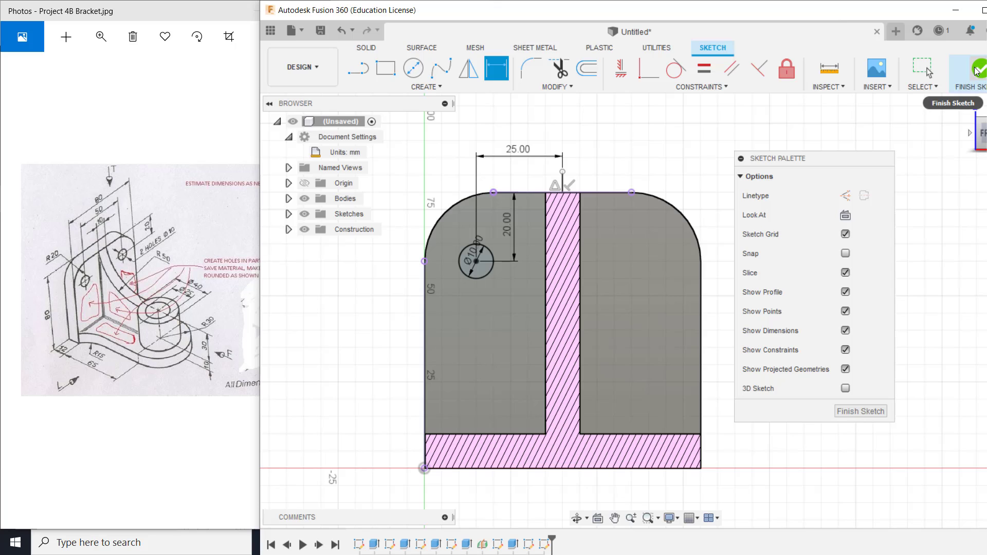
key(Escape)
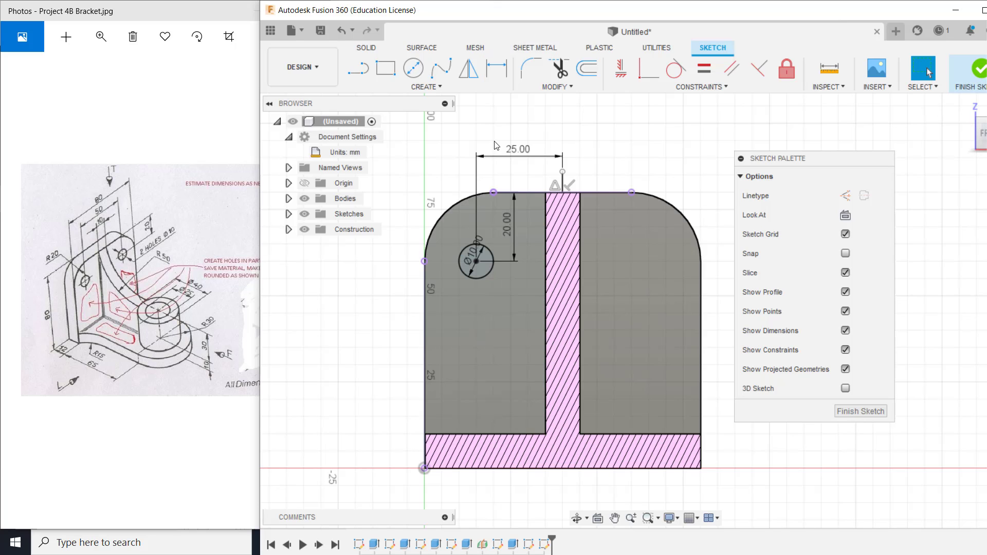
Draw a closed fit point spline below the circle, outlining the rounded material-saving cutout left of the rib and sloping around the hole.
click(437, 70)
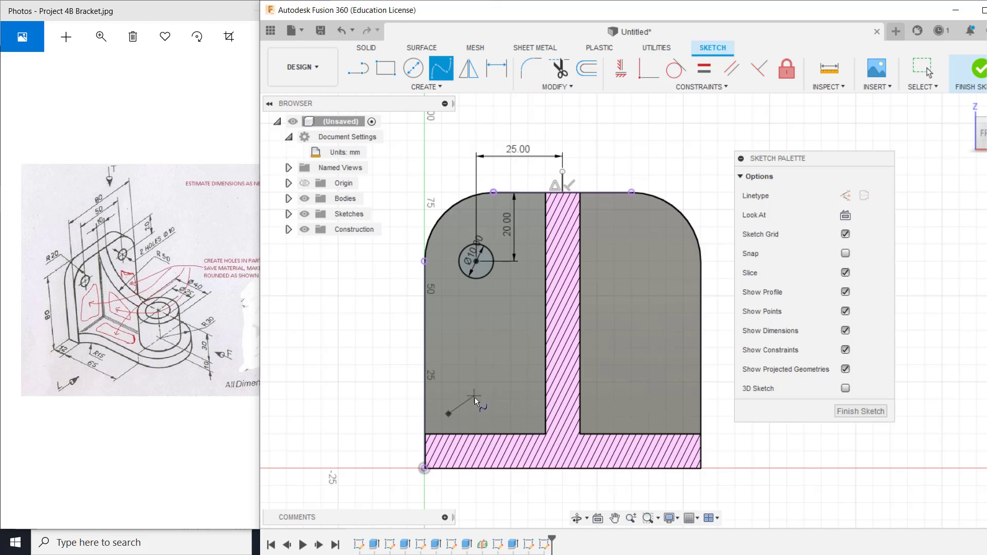
click(472, 414)
click(513, 413)
click(532, 387)
click(529, 355)
click(530, 332)
scroll(516, 268, down, 1)
scroll(512, 272, up, 3)
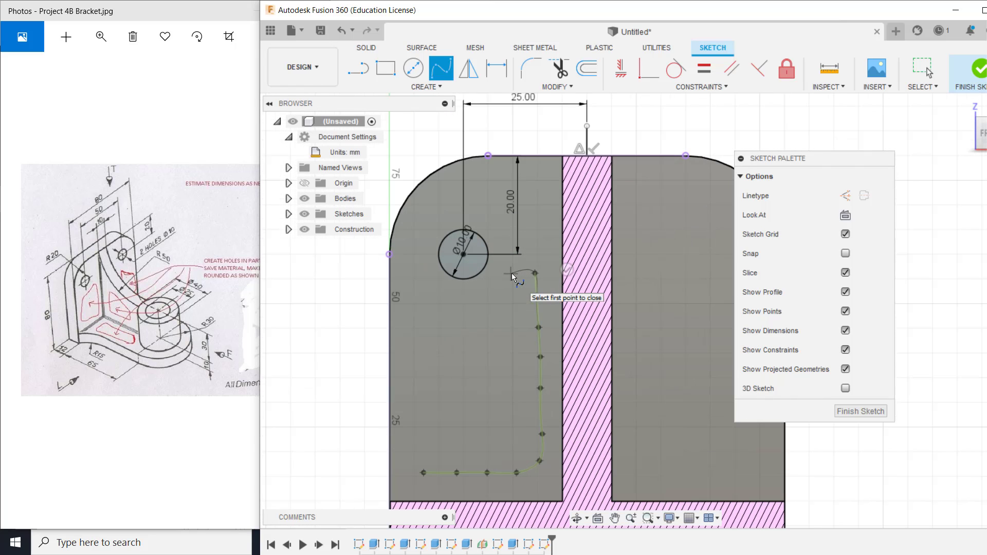
click(518, 262)
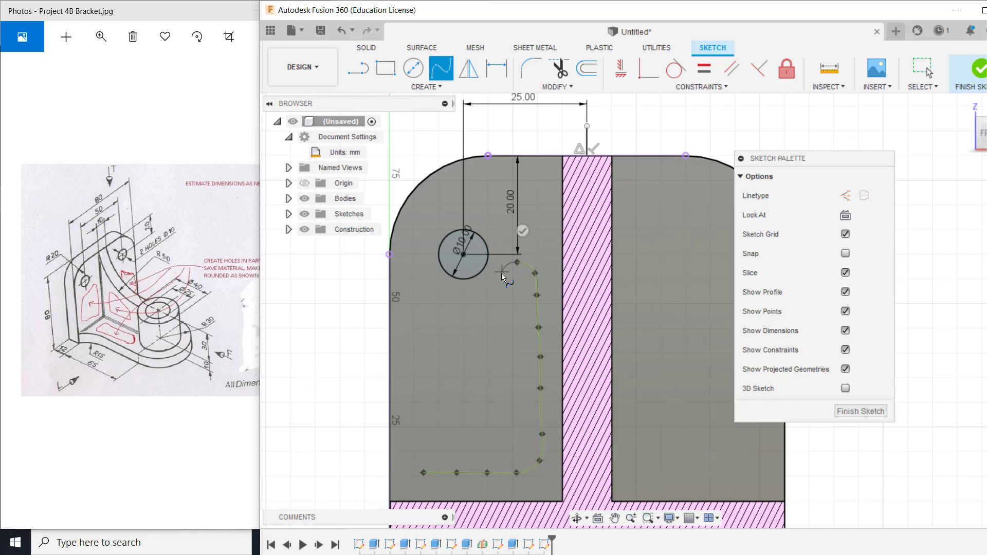
click(499, 282)
click(459, 323)
click(424, 331)
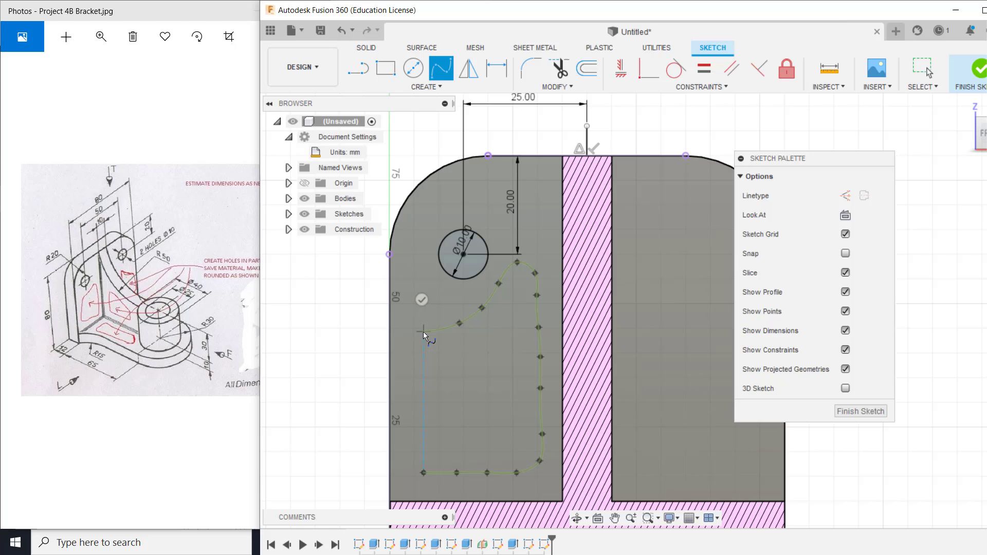
click(424, 374)
click(421, 414)
click(421, 447)
click(424, 472)
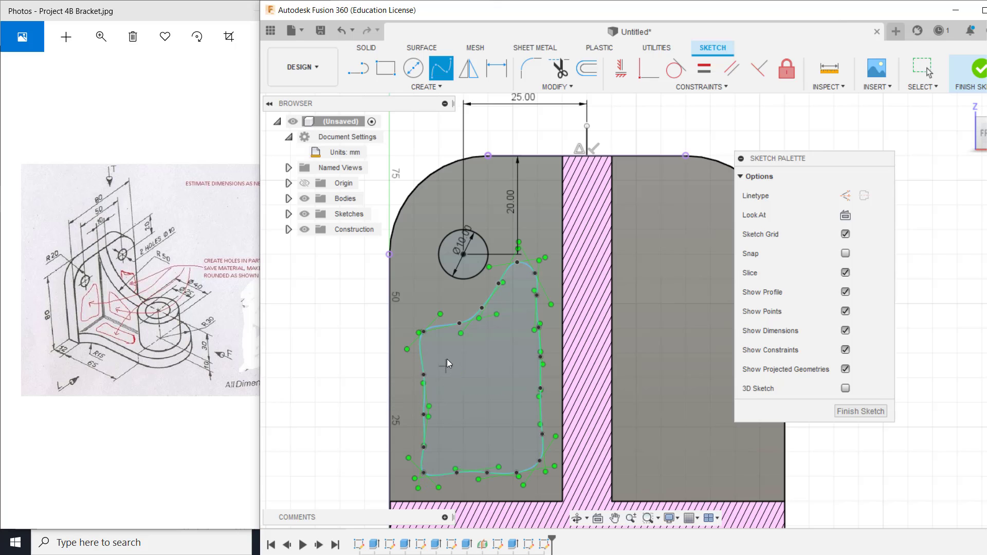
scroll(448, 314, up, 3)
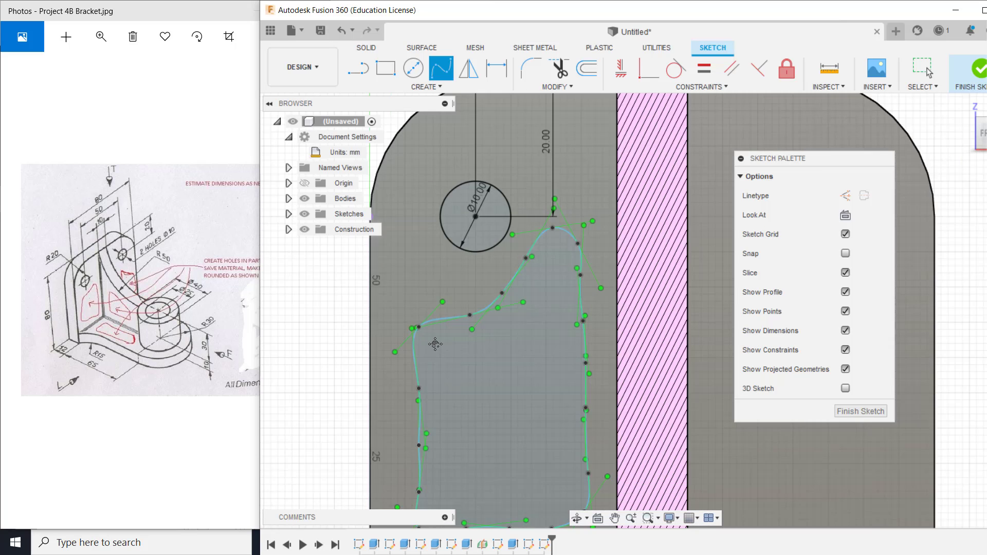
key(Escape)
Straighten the spline's left side and round its lower-left corner by repositioning the fit points there.
click(434, 286)
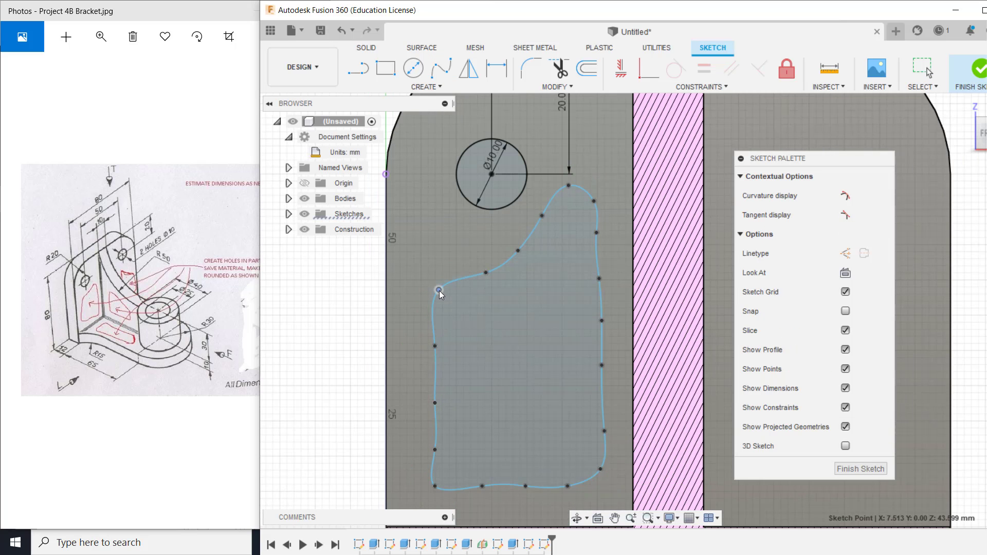
mouse_move(435, 346)
mouse_down()
mouse_move(430, 356)
mouse_move(431, 347)
mouse_up()
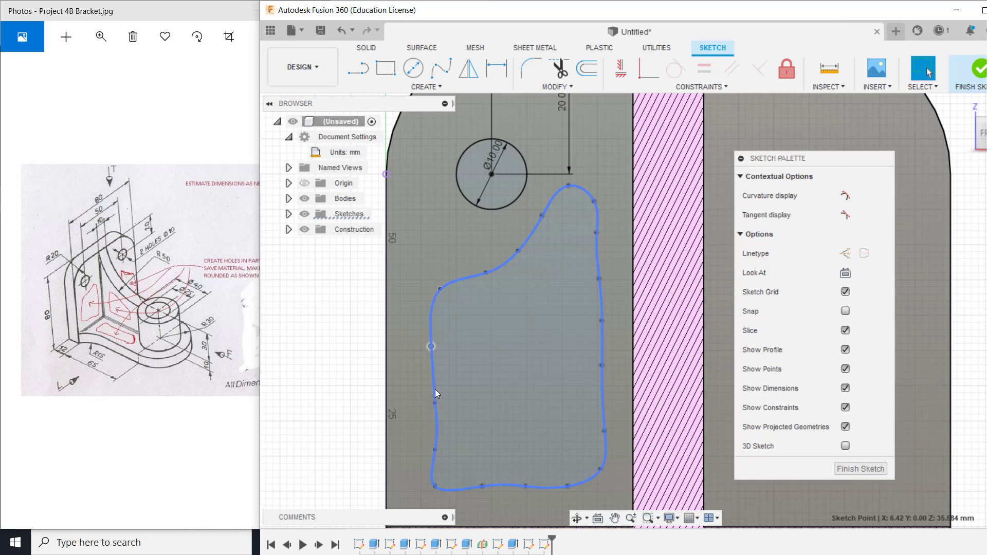
drag(435, 403, 432, 397)
drag(435, 450, 431, 434)
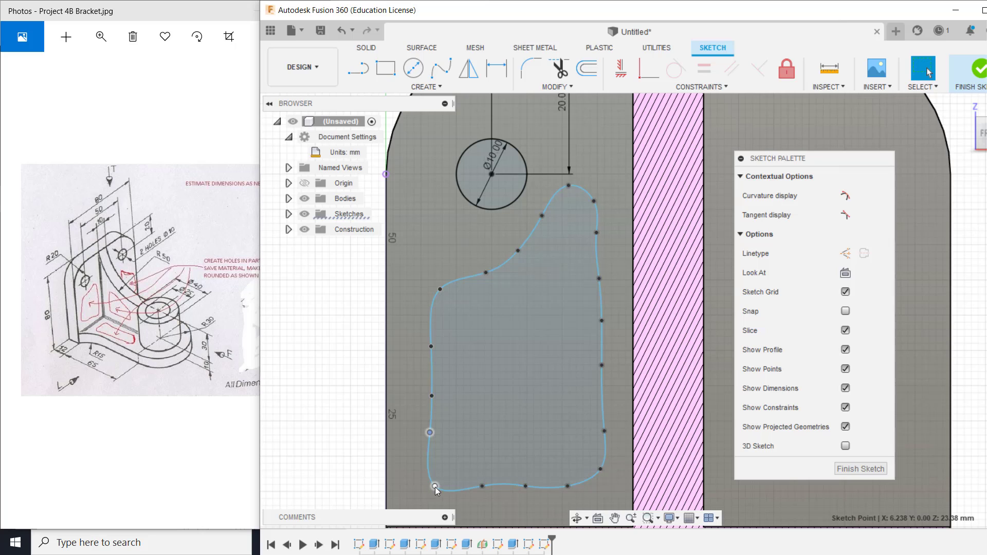
drag(435, 486, 441, 485)
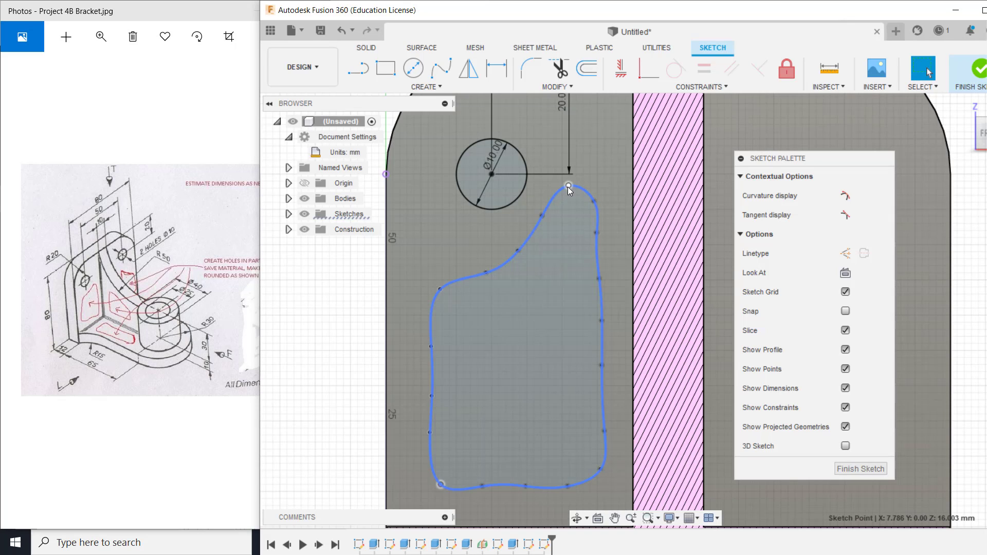
Lower and smooth the spline's upper tip and adjust the fit points along its sloped edge near the circle.
drag(568, 186, 588, 204)
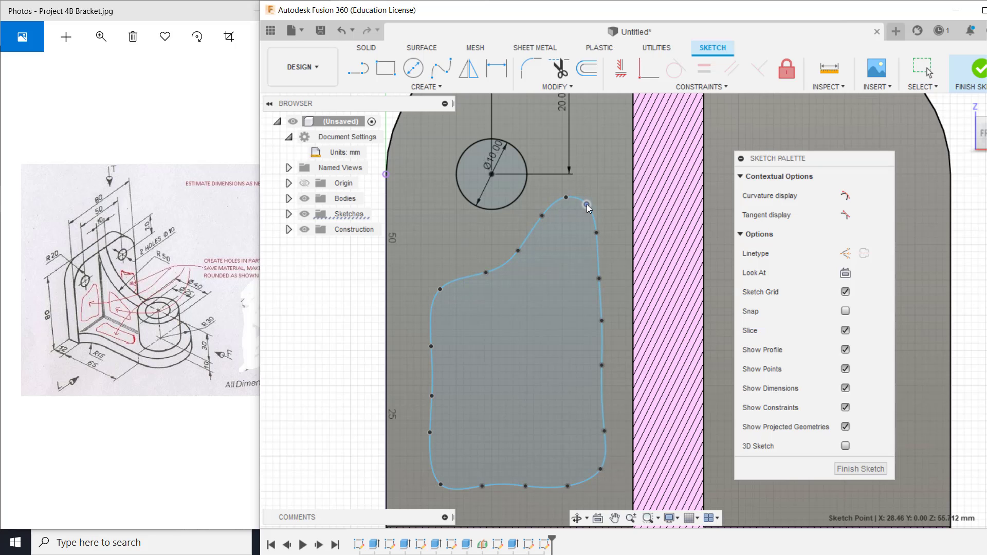
click(516, 298)
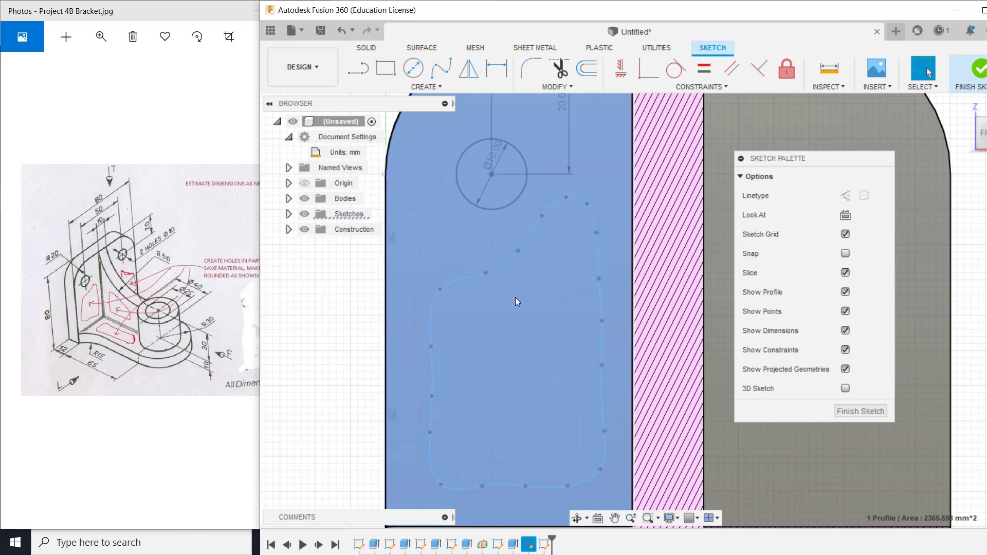
click(517, 249)
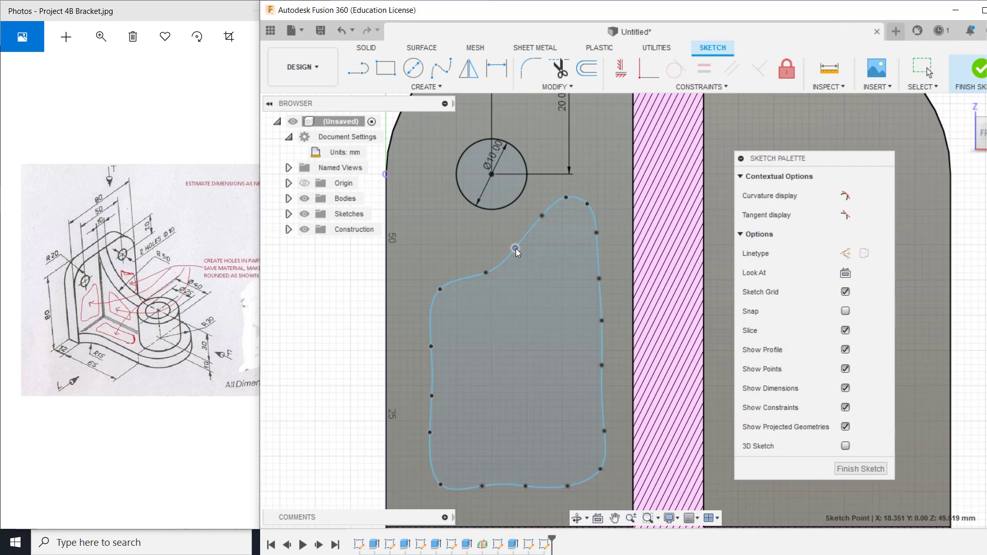
drag(482, 276, 477, 270)
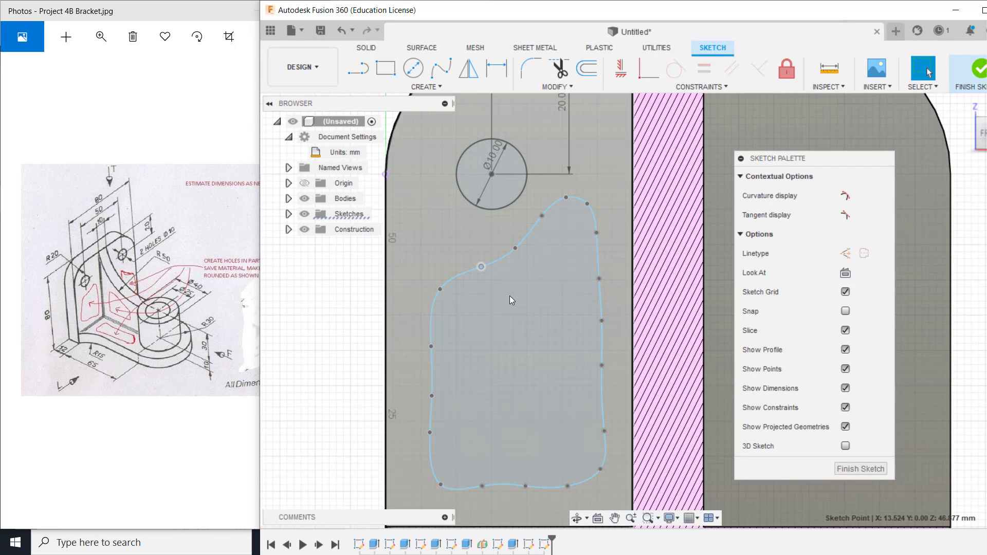
click(618, 158)
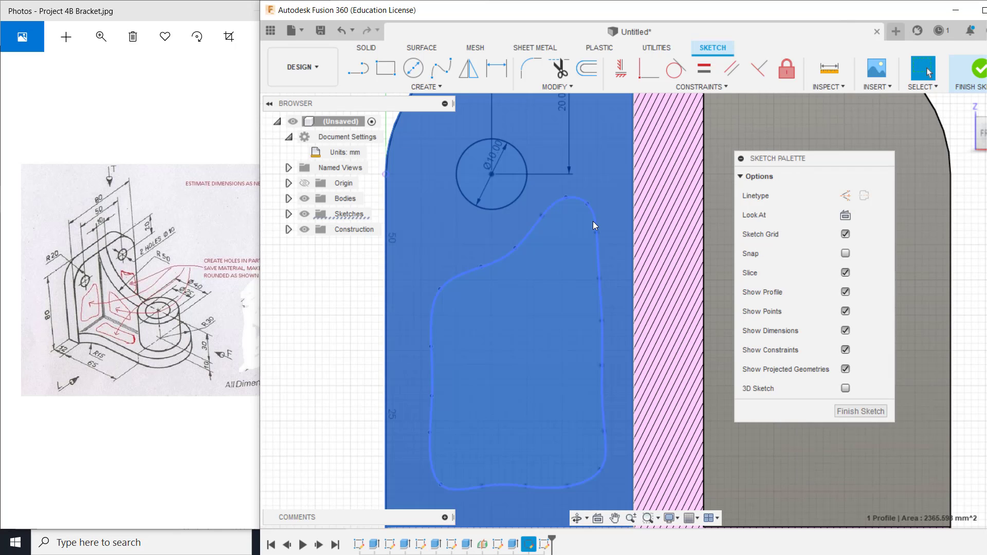
scroll(584, 232, down, 2)
scroll(582, 229, down, 3)
middle_drag(582, 228, 456, 255)
click(587, 127)
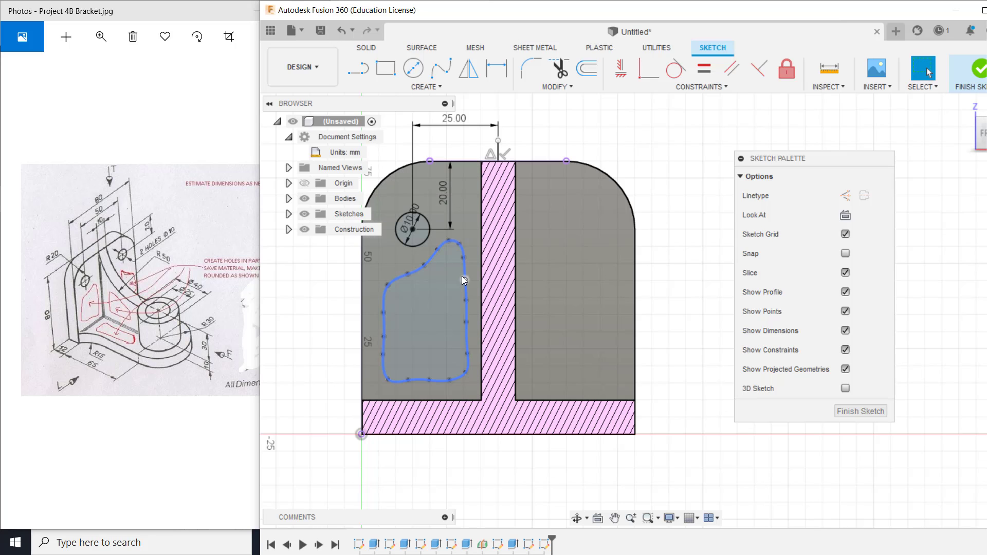
click(424, 240)
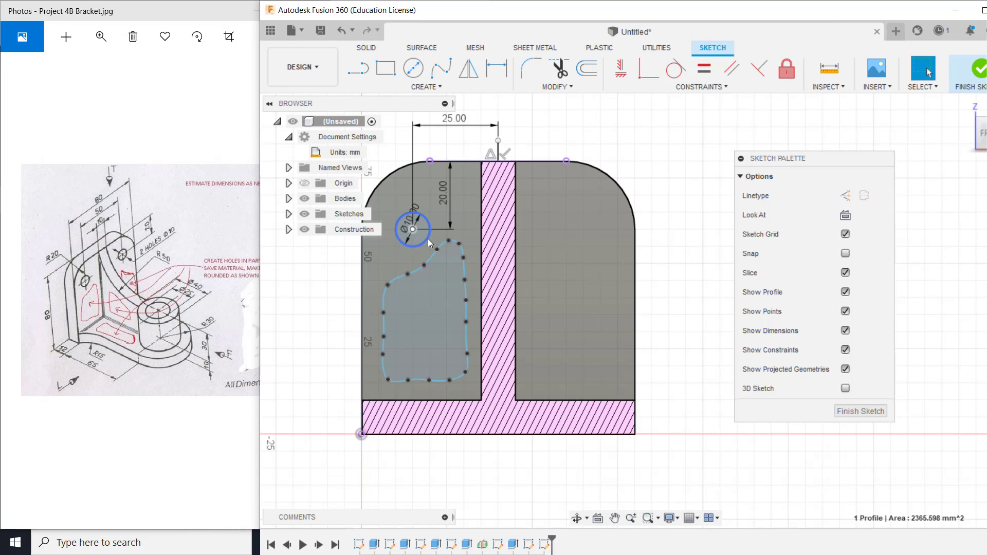
shift+click(465, 272)
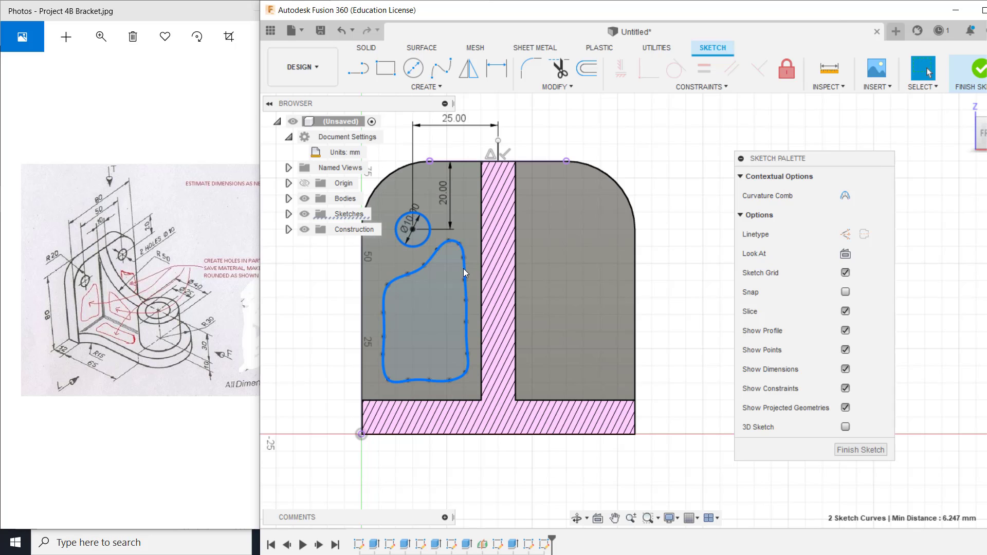
click(469, 68)
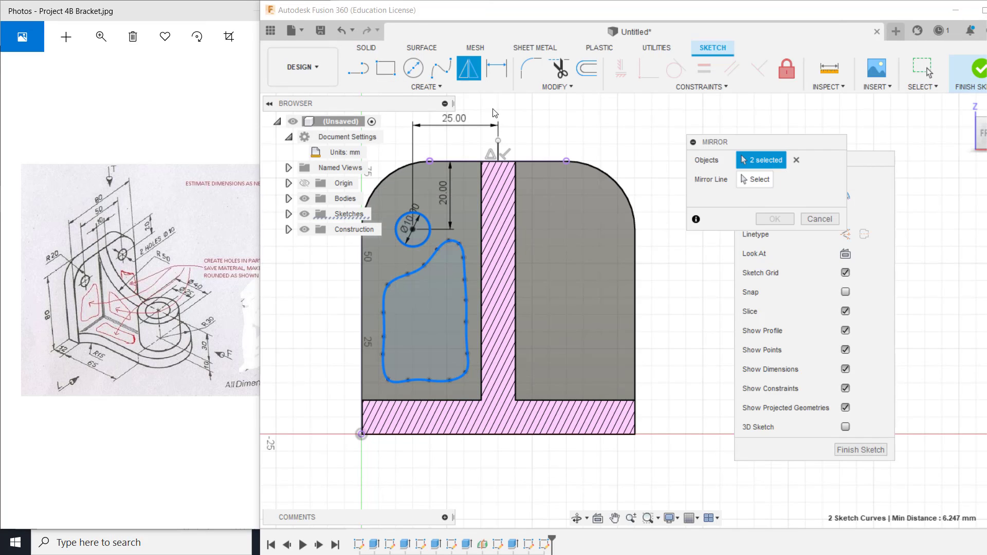
click(498, 156)
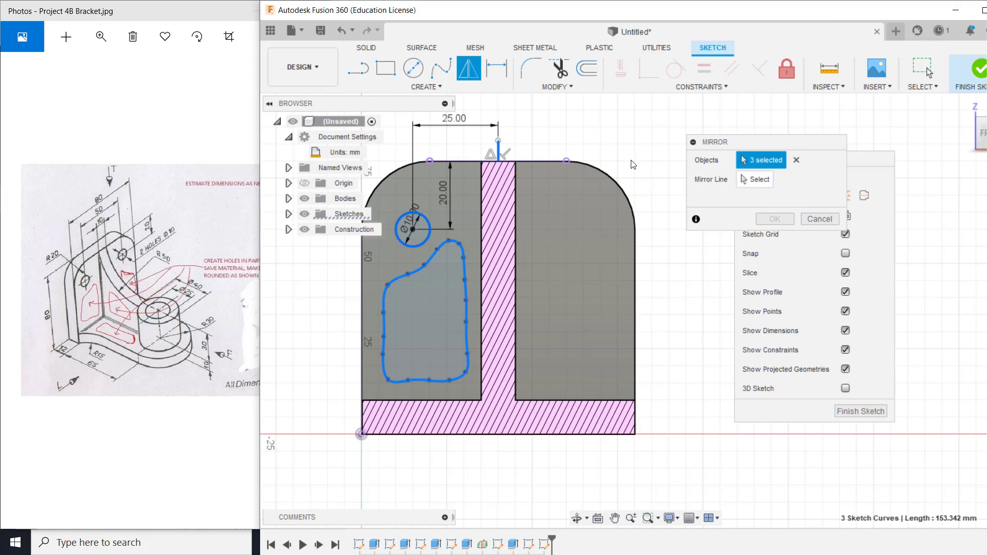
click(819, 219)
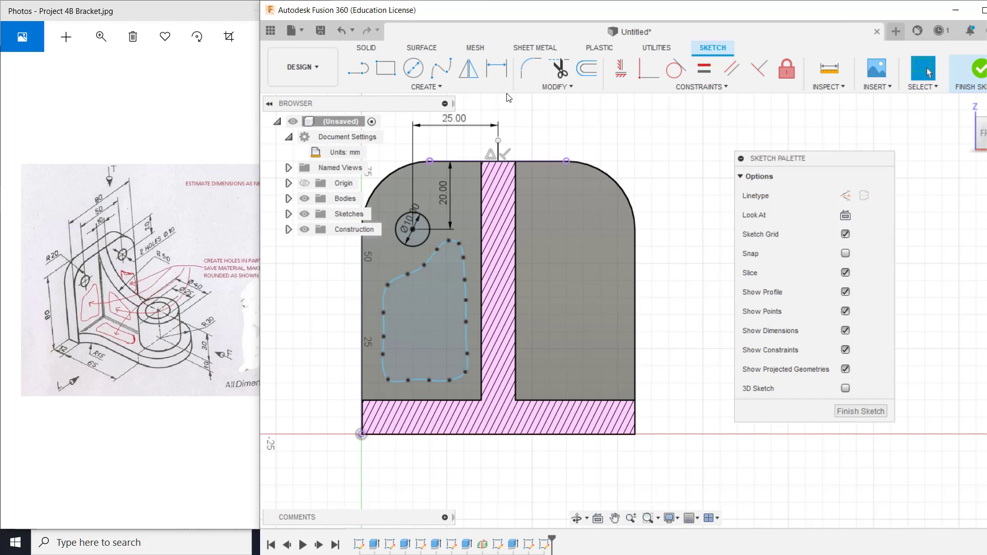
Mirror the 10 mm circle and the closed cutout spline across the short vertical centre line and finish the sketch.
click(430, 228)
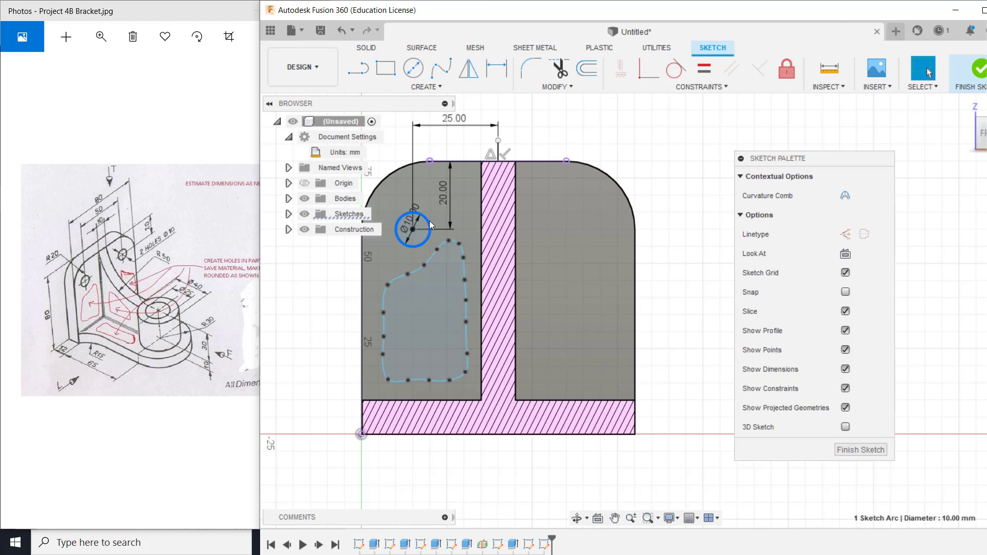
shift+click(464, 262)
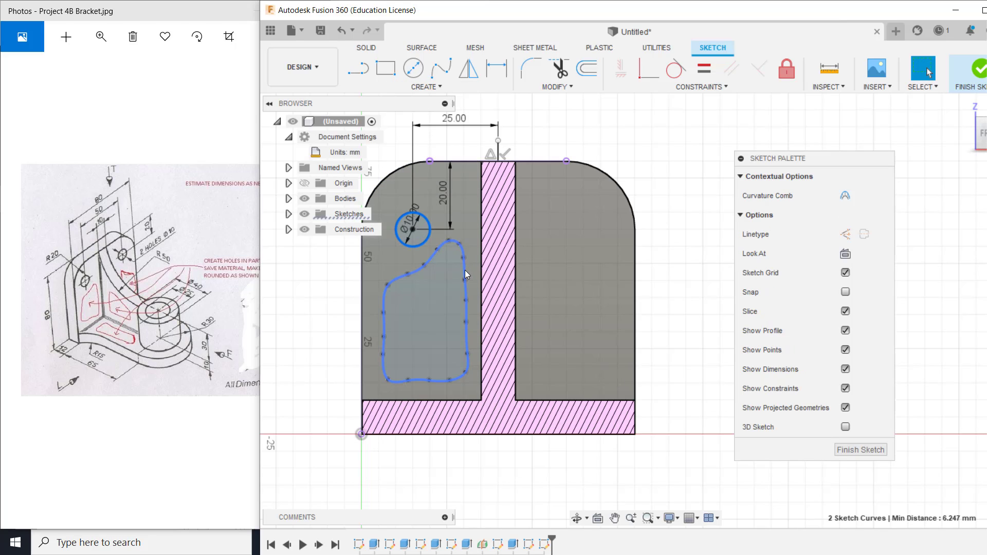
click(468, 68)
click(757, 183)
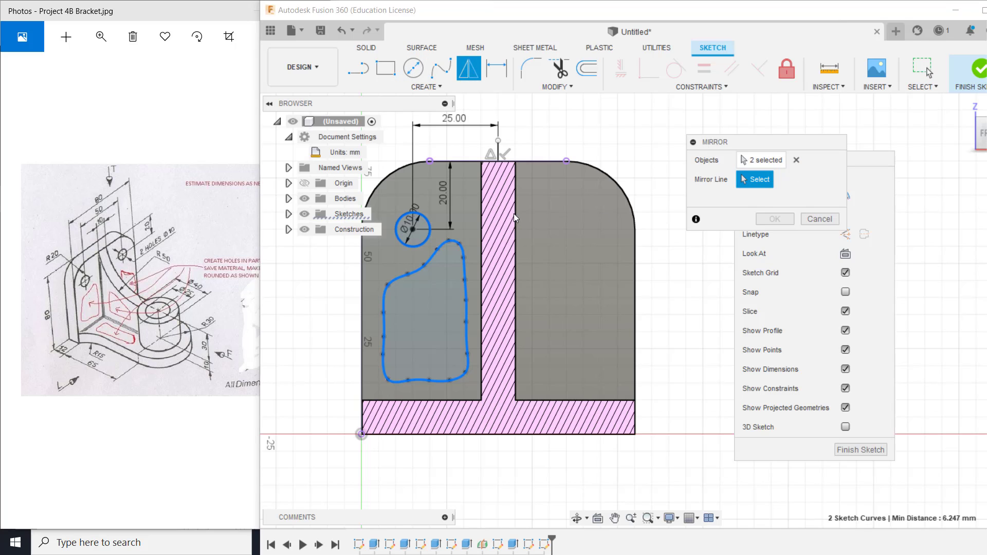
click(498, 152)
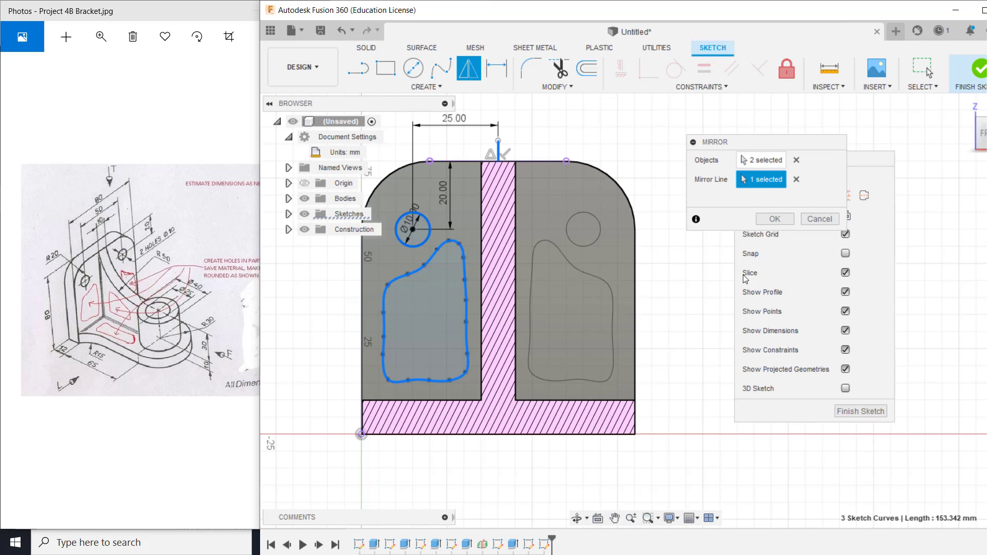
click(777, 220)
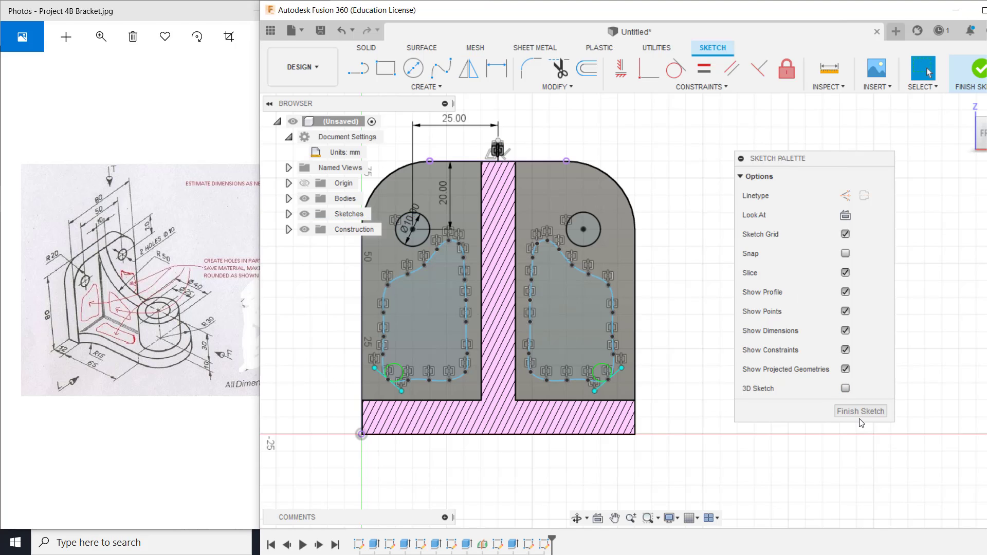
click(977, 72)
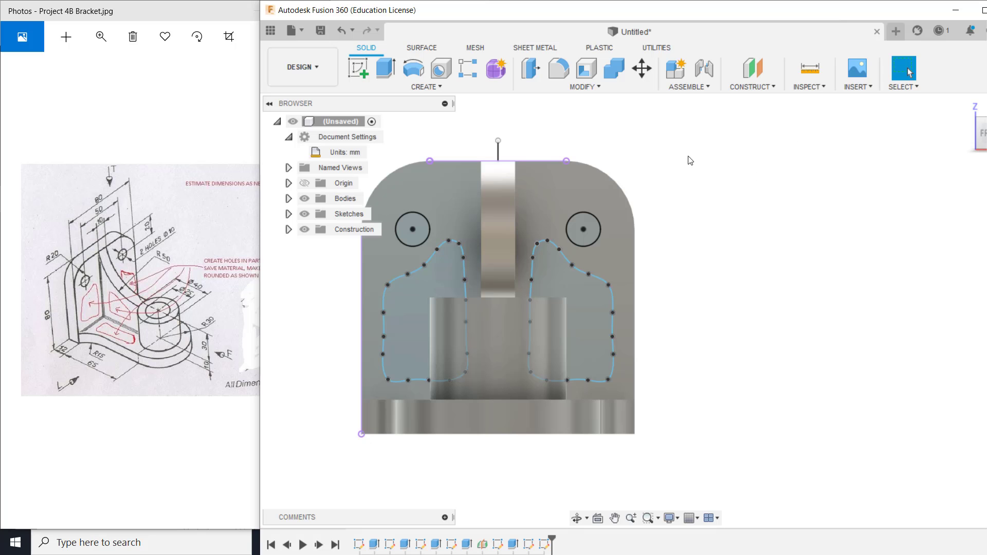
shift+middle_drag(651, 239, 754, 282)
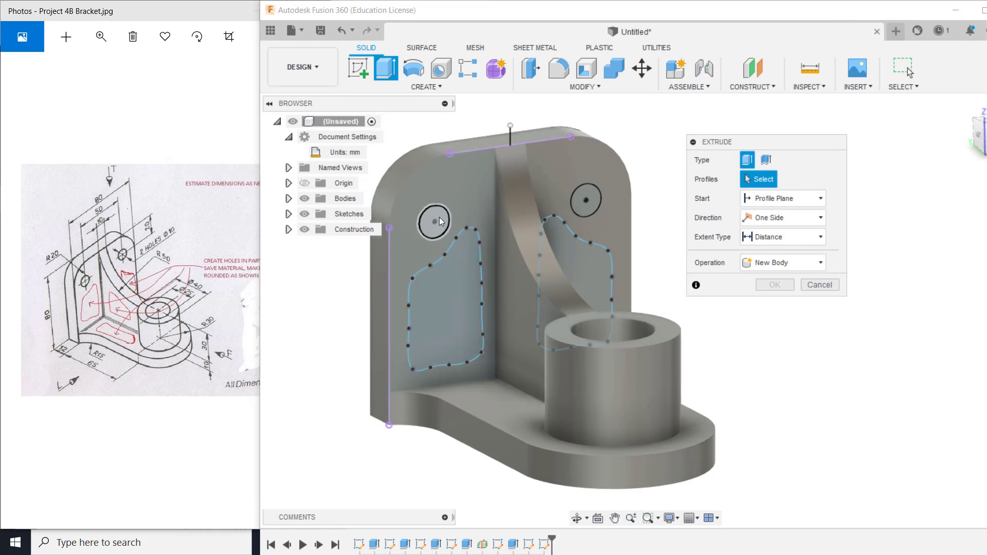
click(386, 69)
click(439, 218)
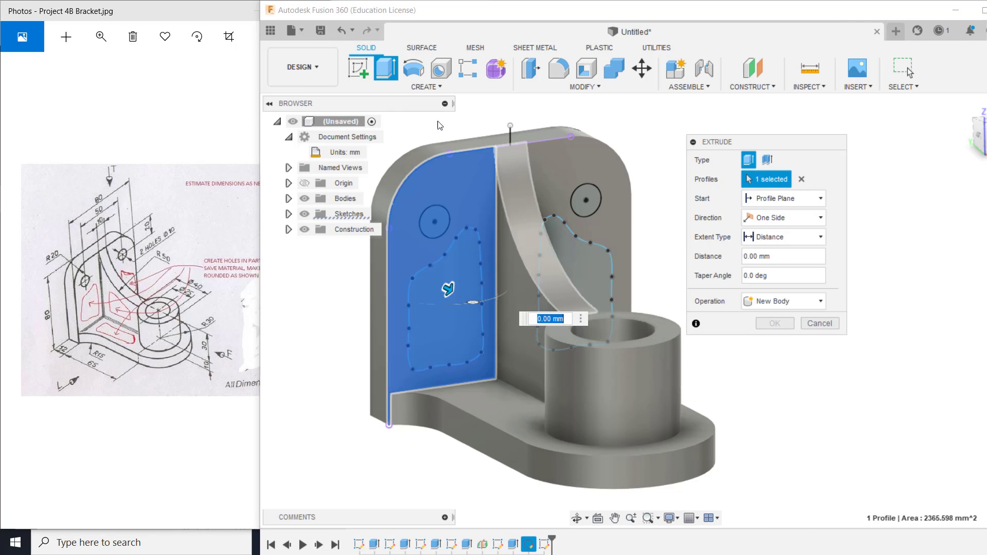
Extrude both rounded cutout profiles and both 10 mm circles as a Cut through the upright plate, with extent type All.
click(388, 78)
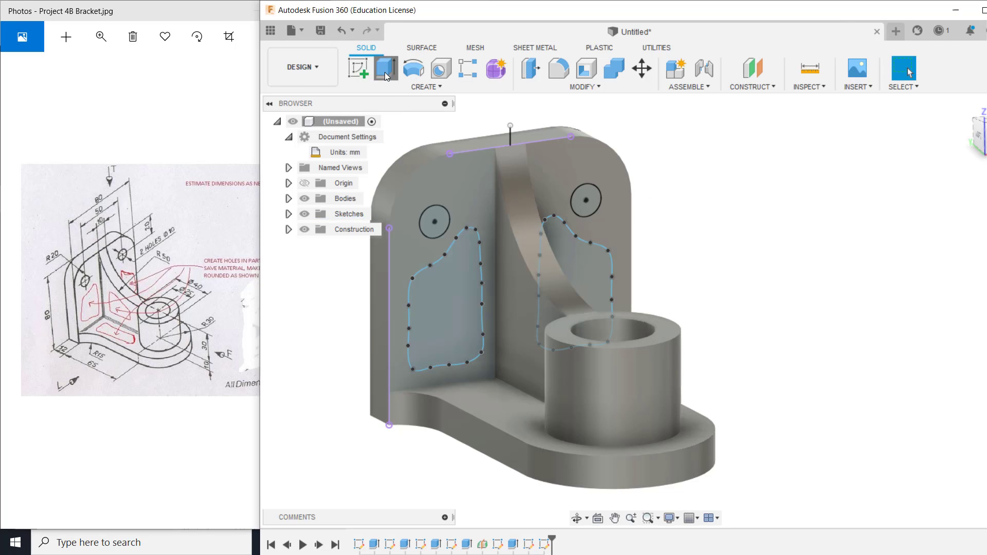
scroll(462, 282, down, 1)
click(462, 282)
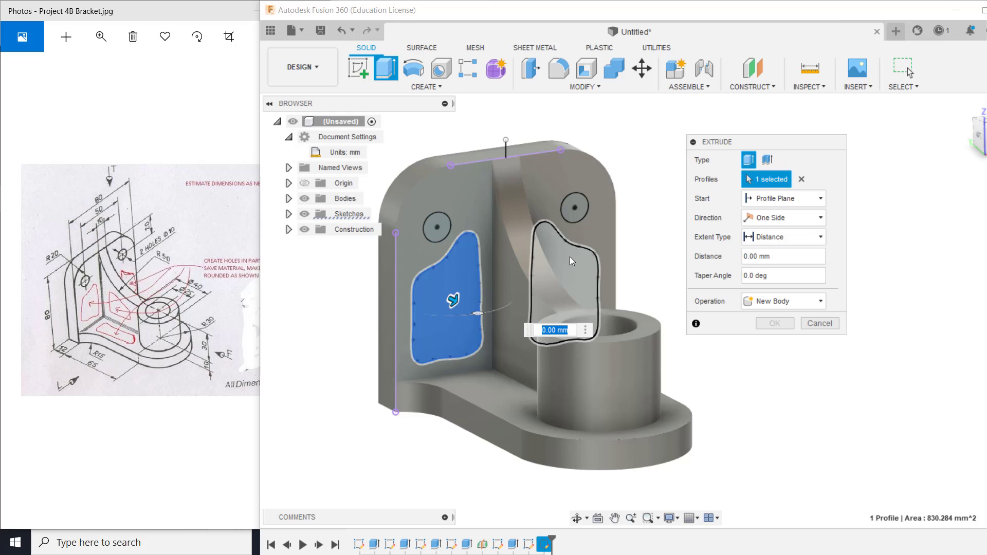
click(570, 257)
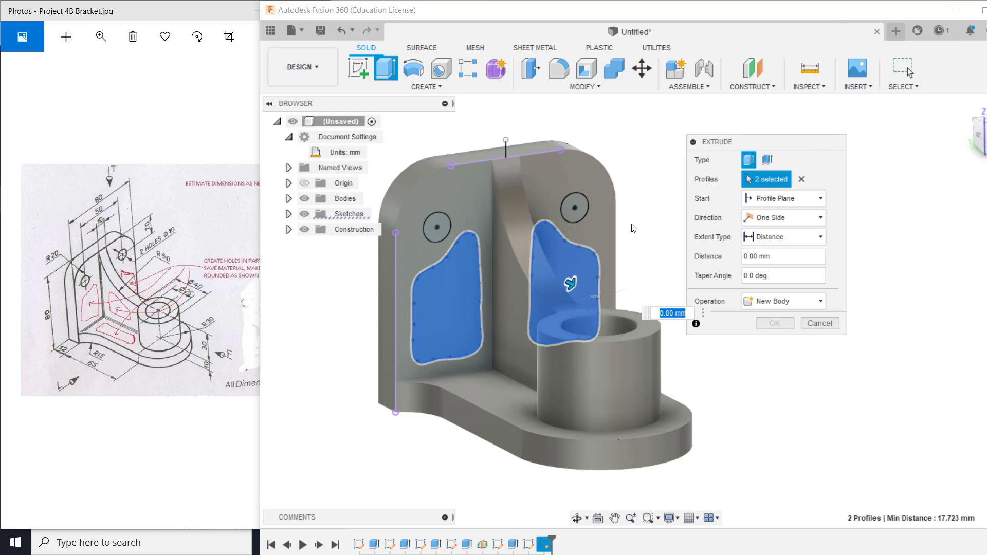
shift+middle_drag(633, 224, 587, 241)
scroll(513, 238, down, 1)
scroll(514, 237, up, 2)
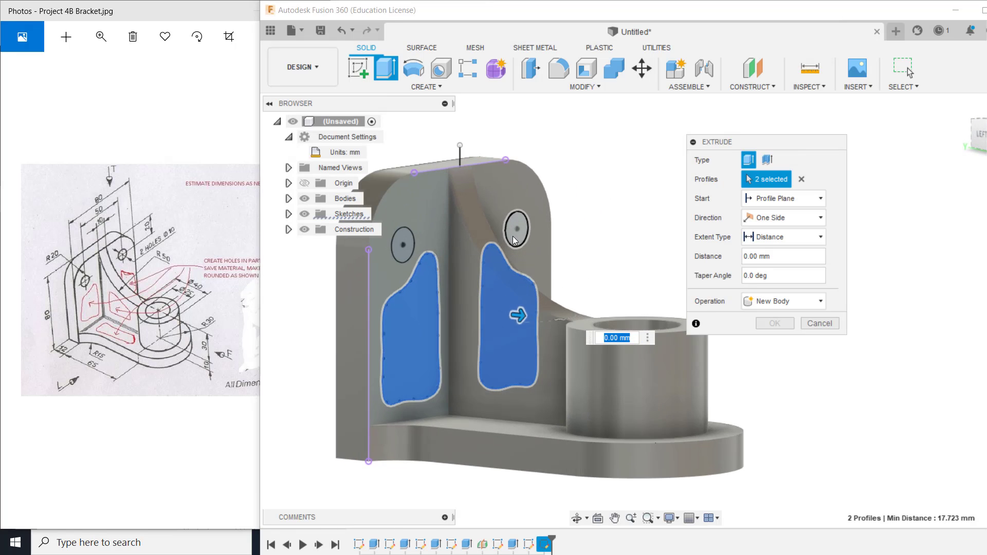
scroll(515, 239, up, 2)
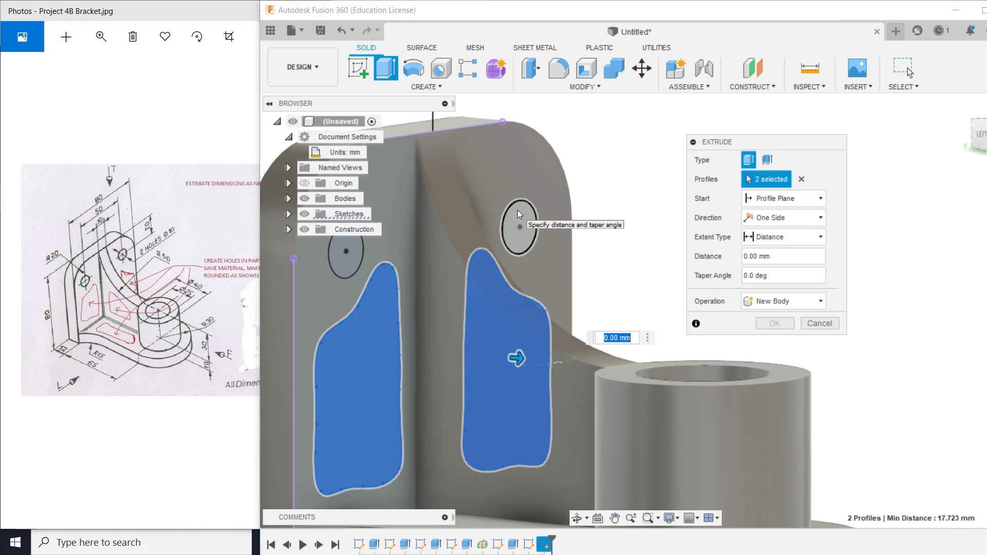
click(517, 210)
middle_drag(564, 223, 650, 194)
click(438, 211)
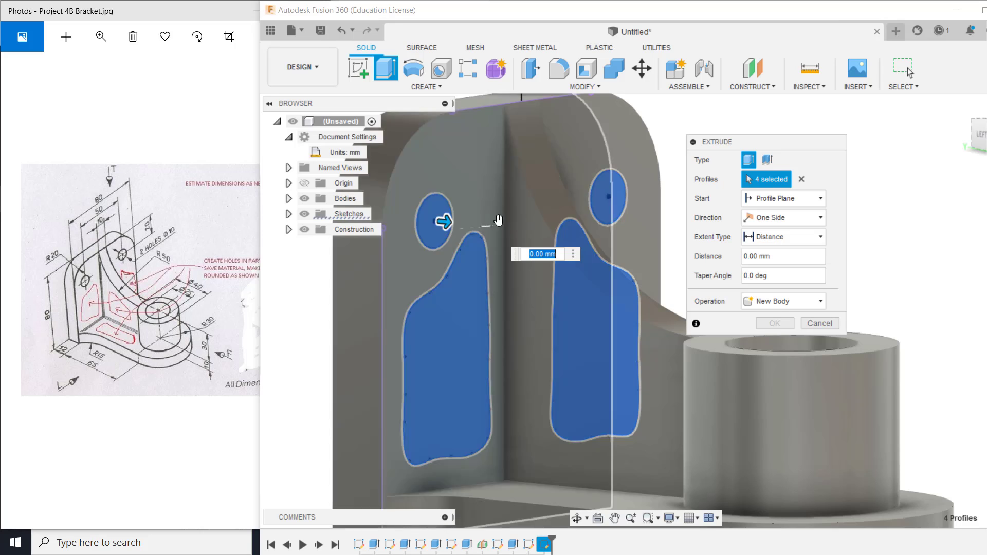
scroll(528, 277, down, 5)
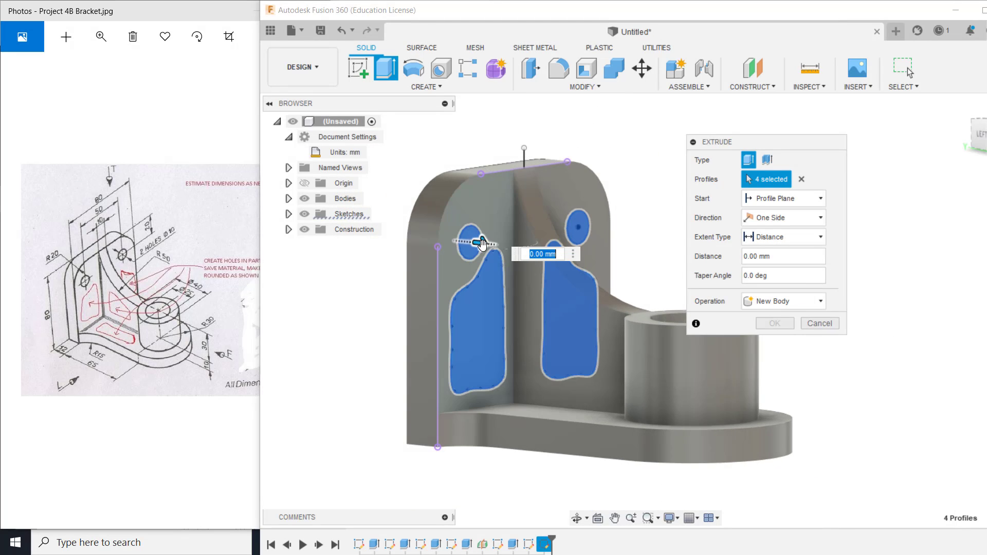
drag(482, 243, 383, 235)
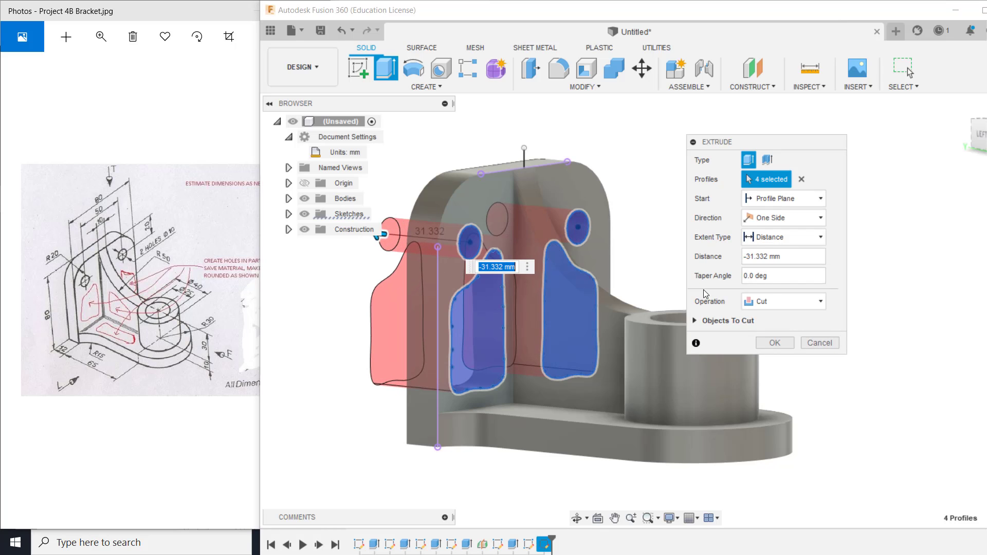
click(807, 240)
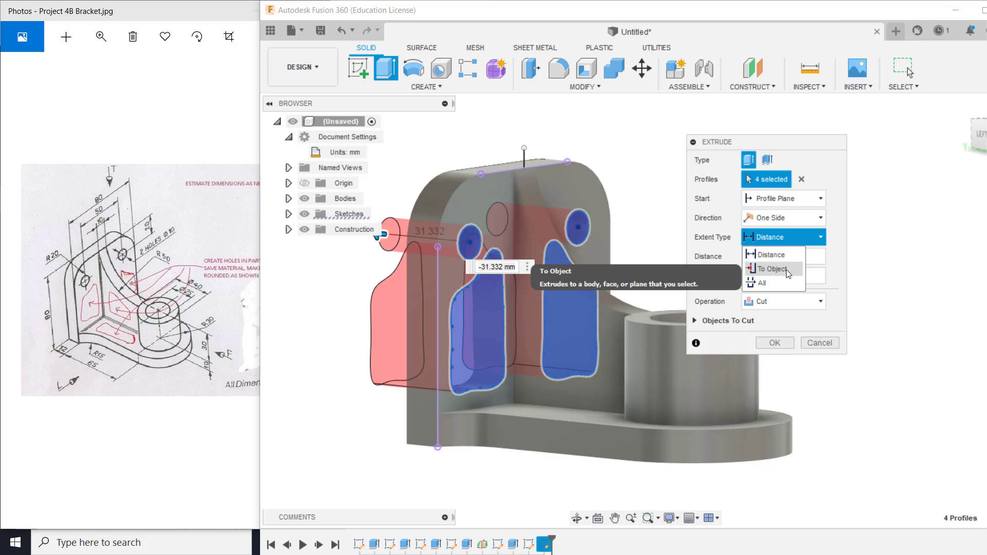
click(782, 284)
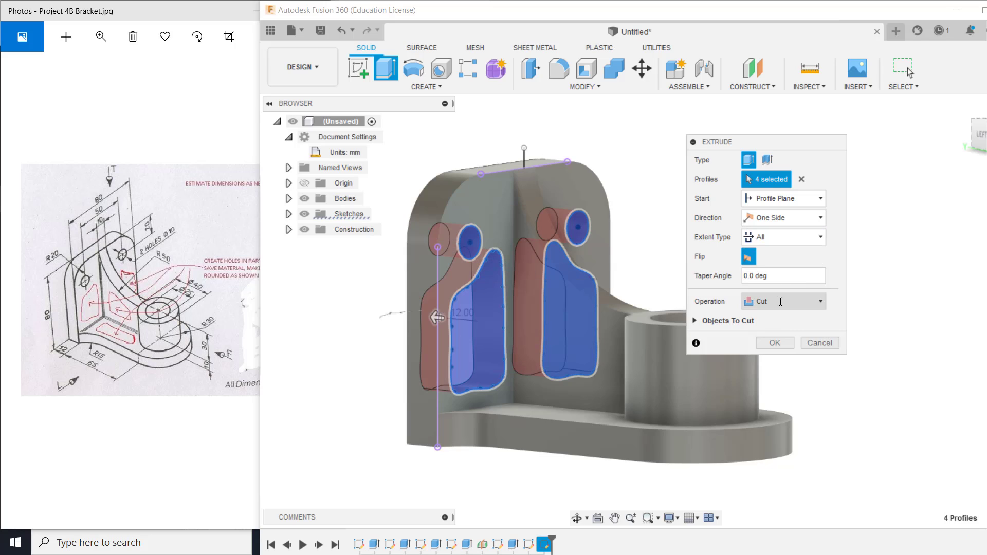
click(773, 343)
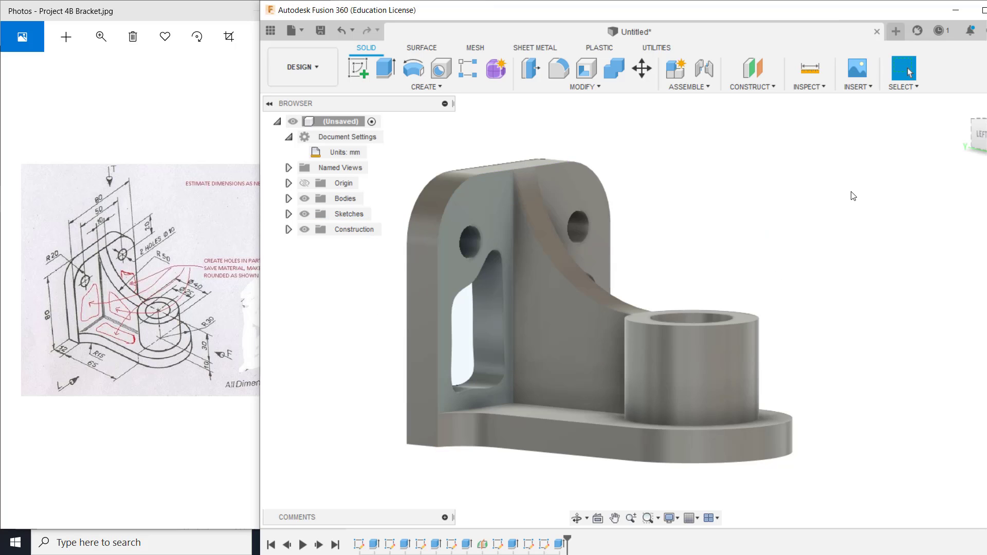
shift+middle_drag(836, 258, 712, 264)
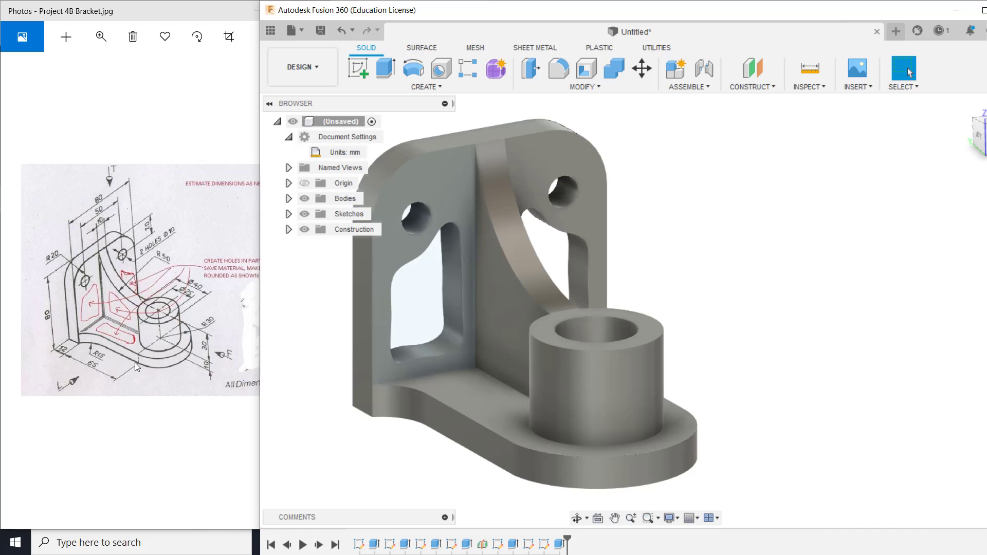
mouse_move(486, 393)
shift+middle_down()
mouse_move(588, 415)
mouse_move(635, 297)
shift+middle_up()
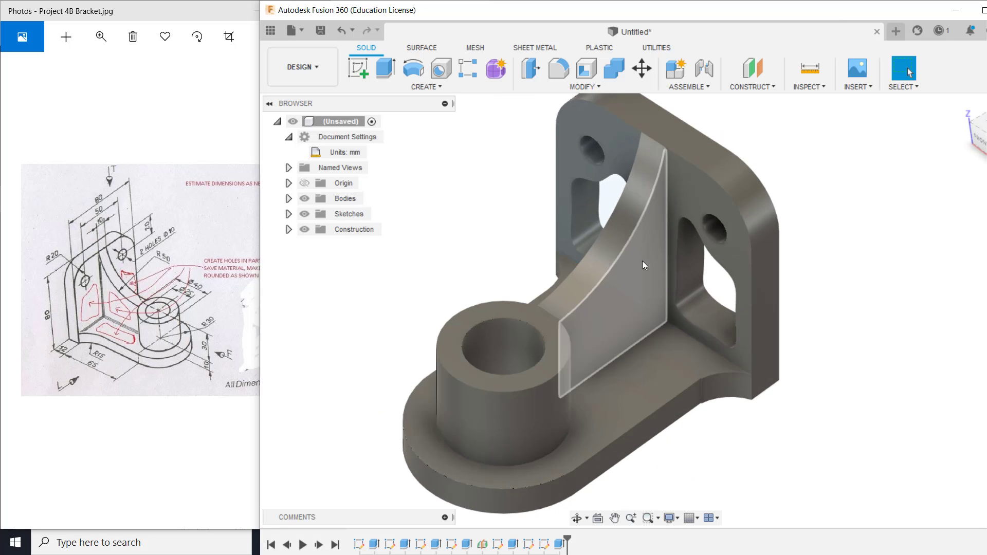